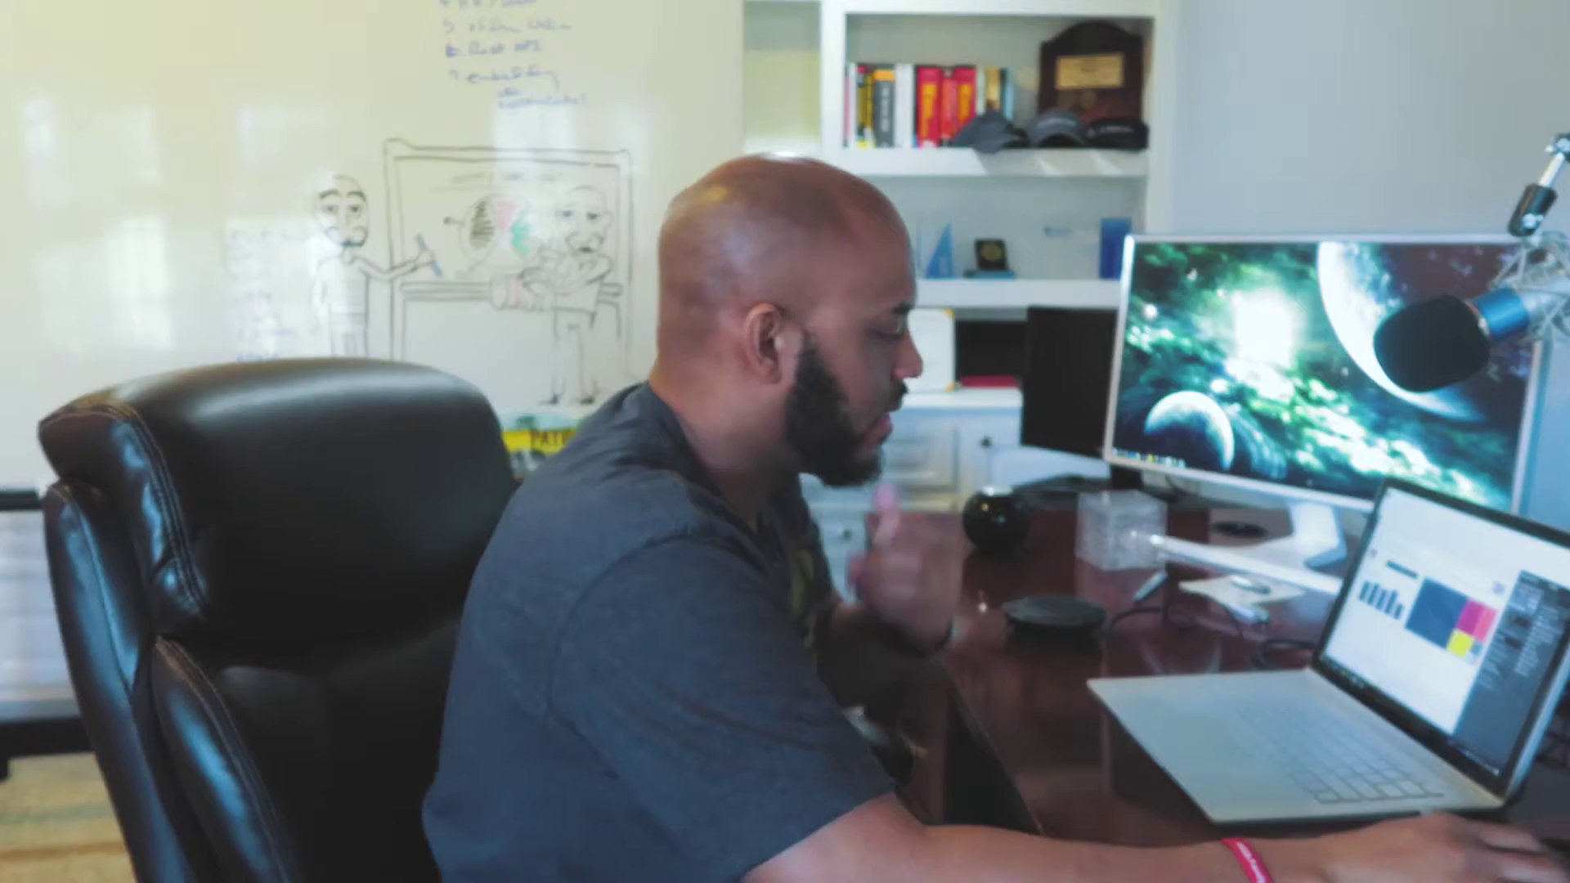
Step: Start a new blank report and select the Attendance file in Documents > Cube Videos
{"action": "left_click", "coordinate": [727, 655]}
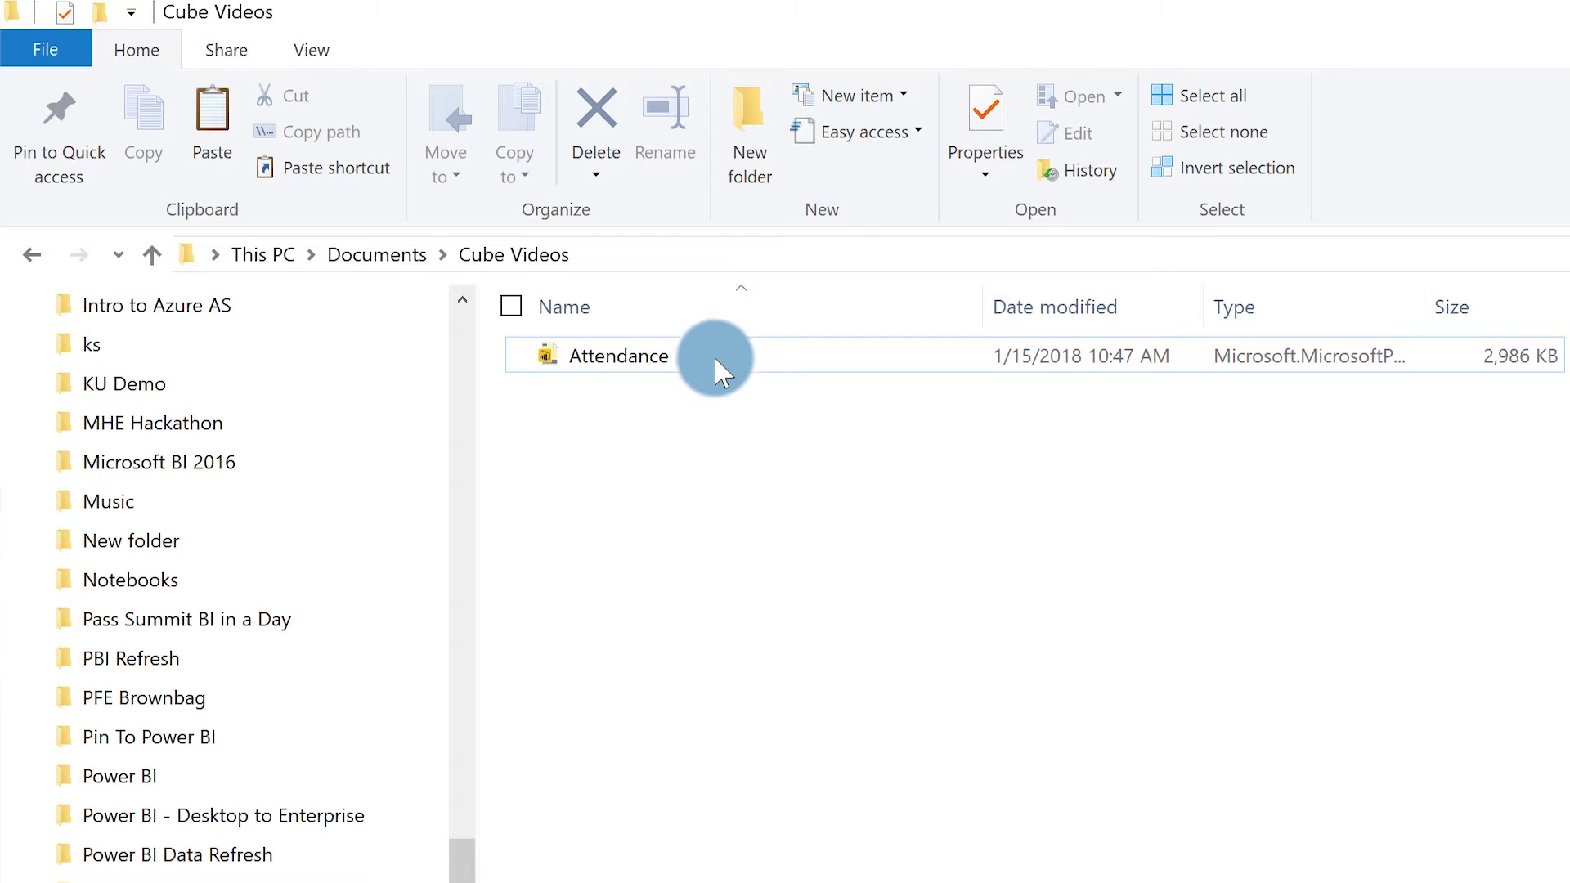
{"action": "left_click", "coordinate": [713, 369]}
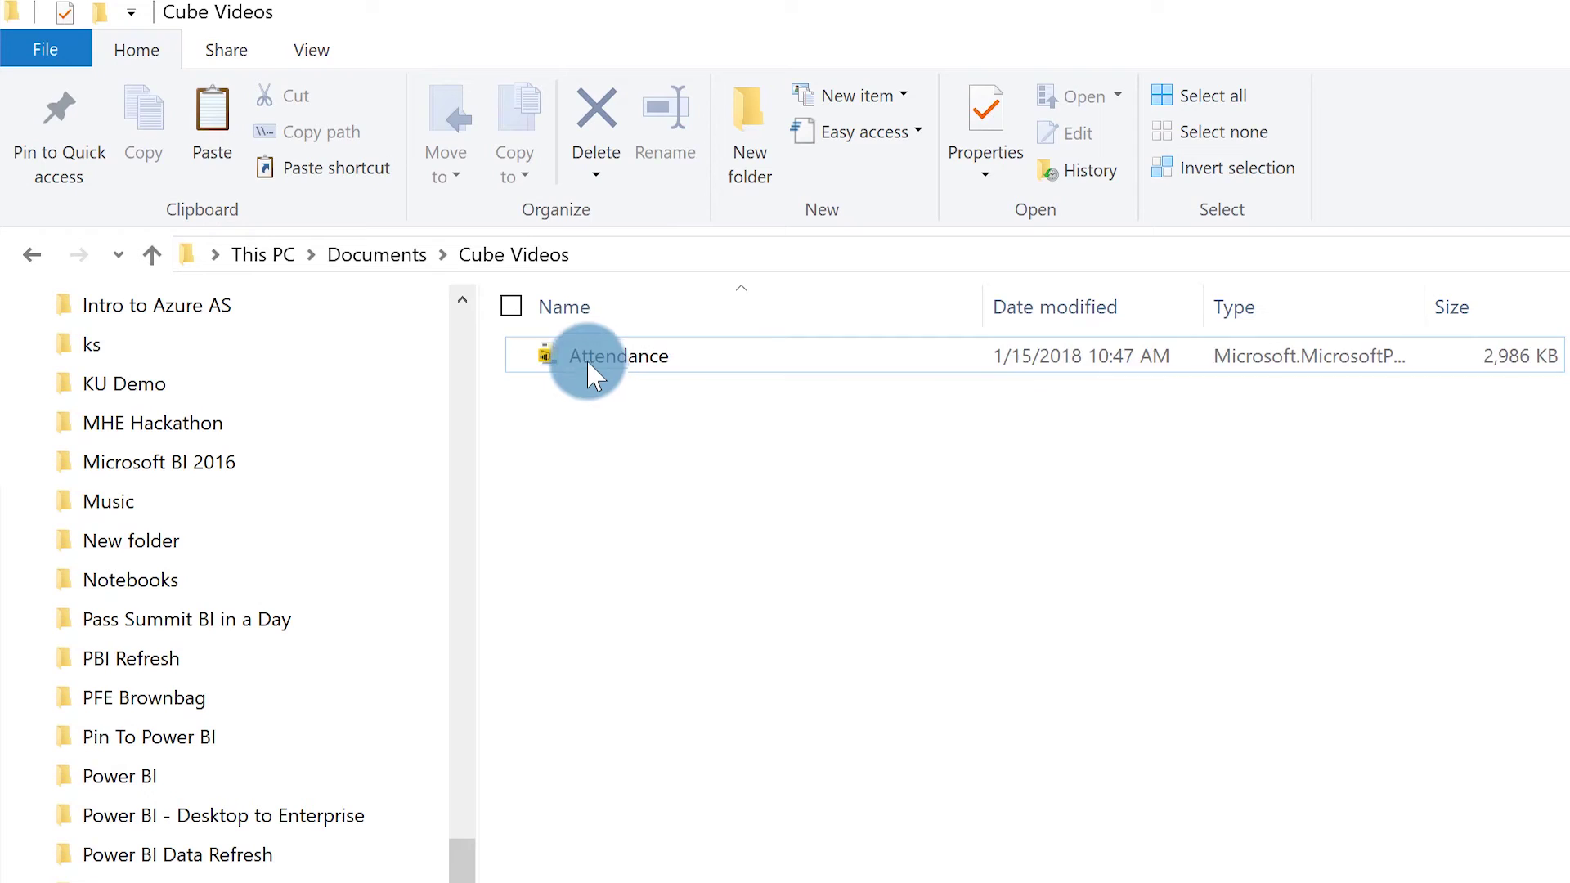
Step: Copy the Attendance file, rename the copy to Incident, and open it
{"action": "left_click", "coordinate": [594, 375]}
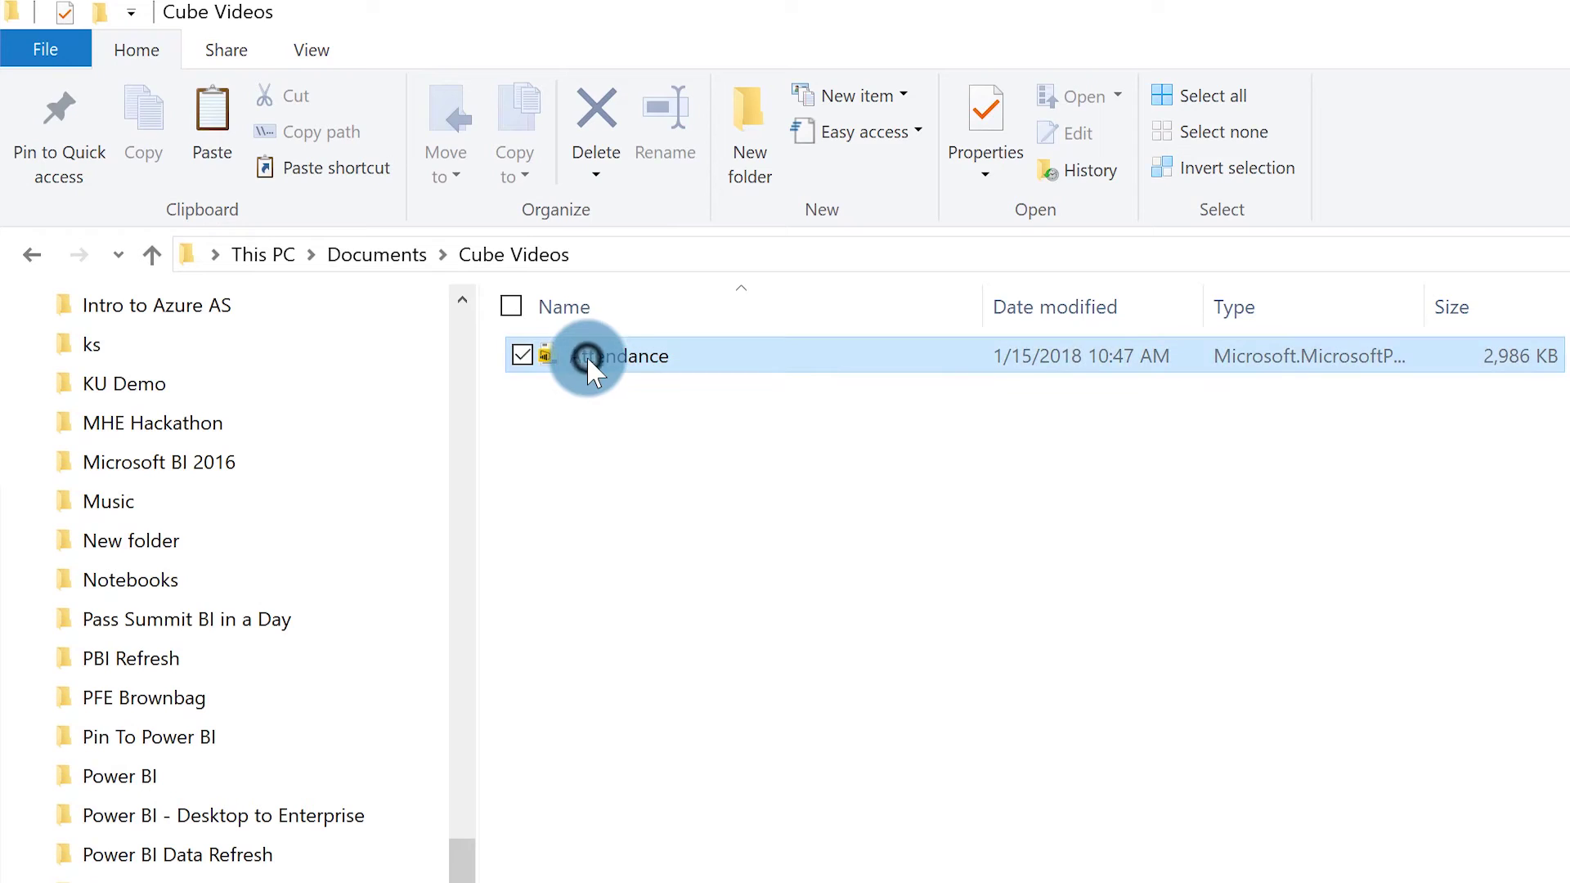
{"action": "left_click", "coordinate": [617, 564]}
{"action": "key", "text": "ctrl+v"}
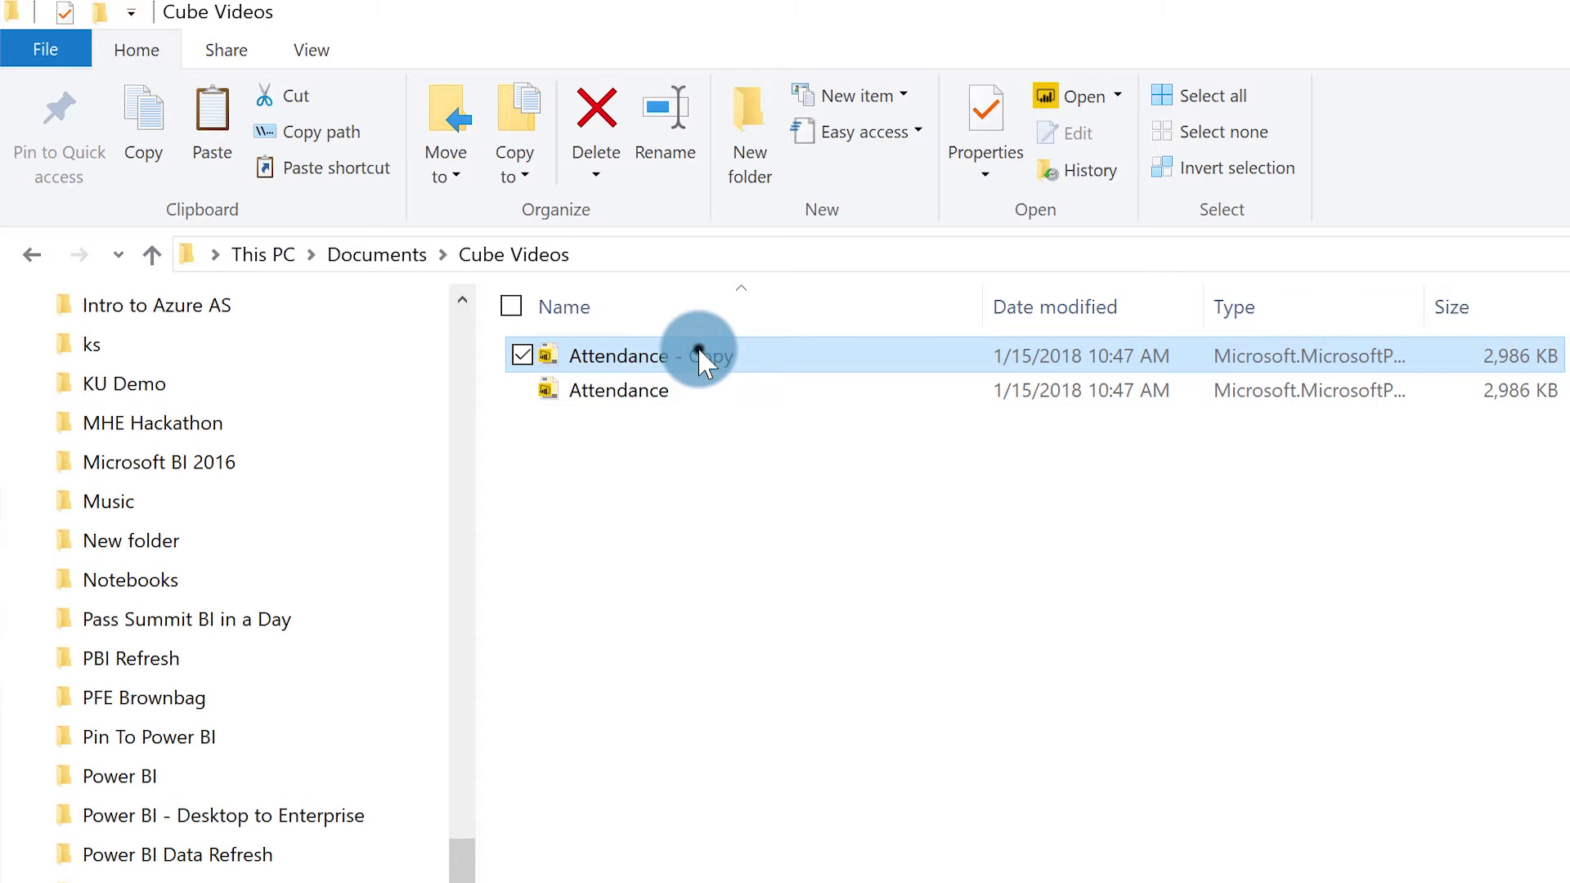
{"action": "type", "text": "Inciden"}
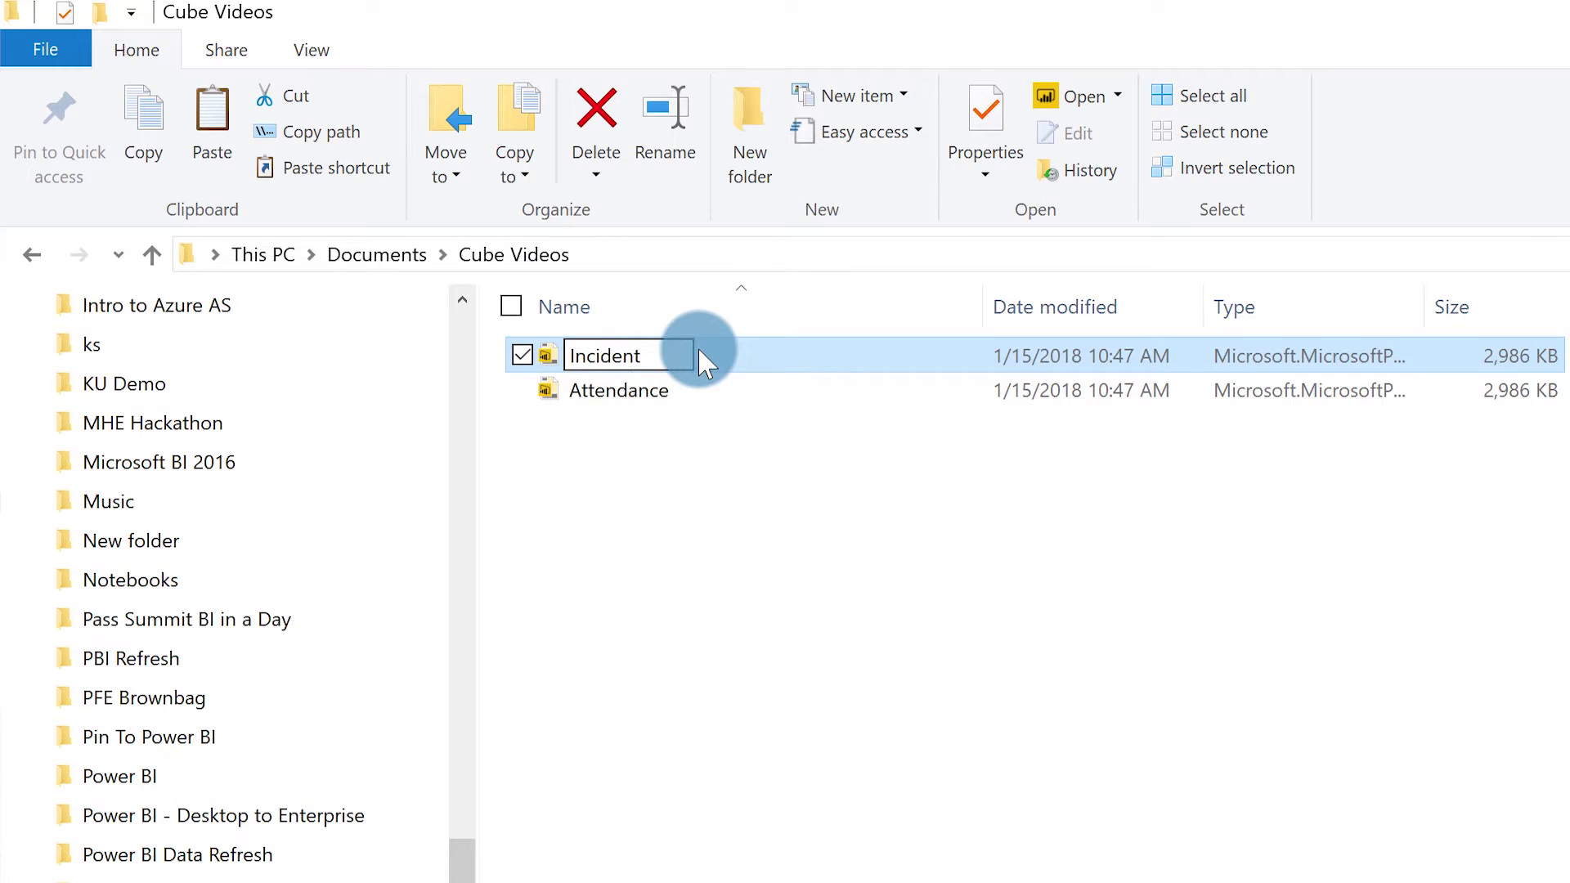
{"action": "type", "text": "t"}
{"action": "key", "text": "Return"}
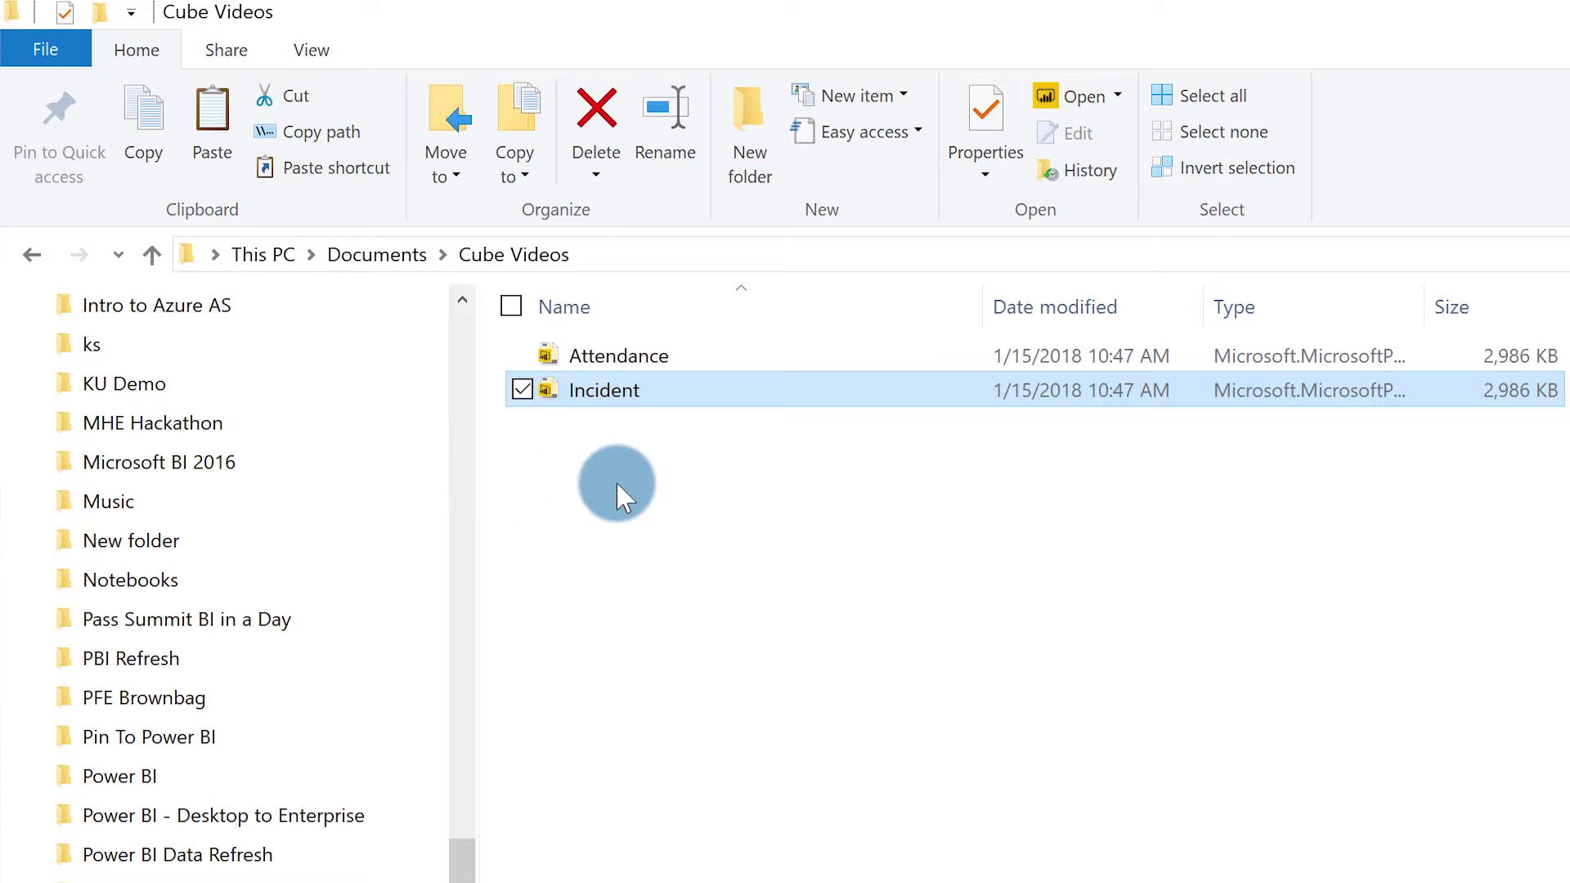
{"action": "double_click", "coordinate": [609, 391]}
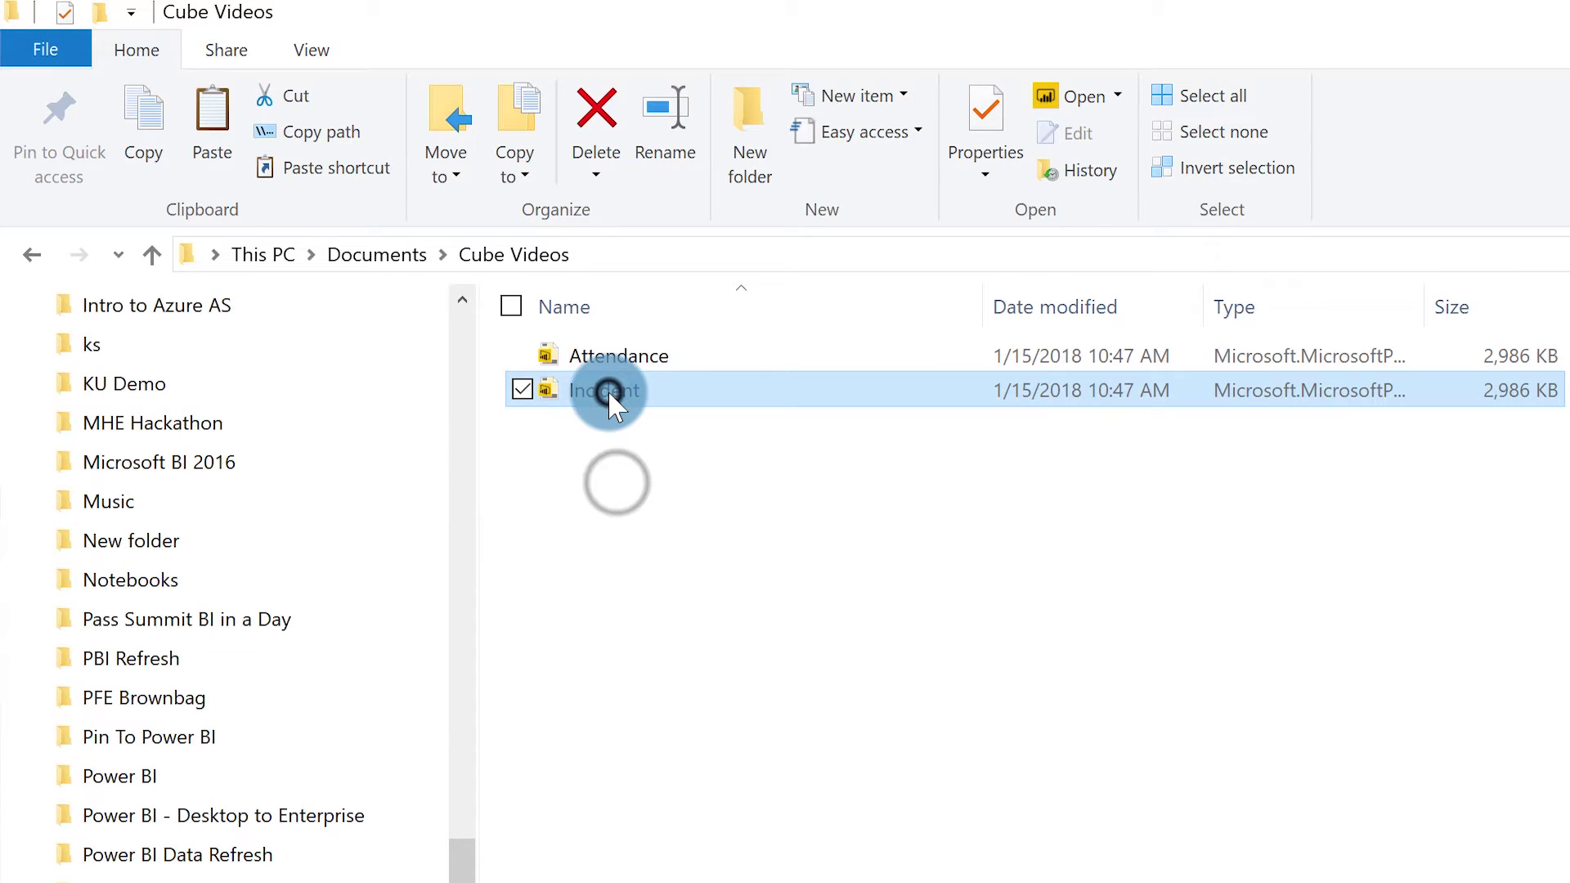
Step: Delete the Incident file and dismiss the welcome screen to reach the Attendance report
{"action": "key", "text": "Delete"}
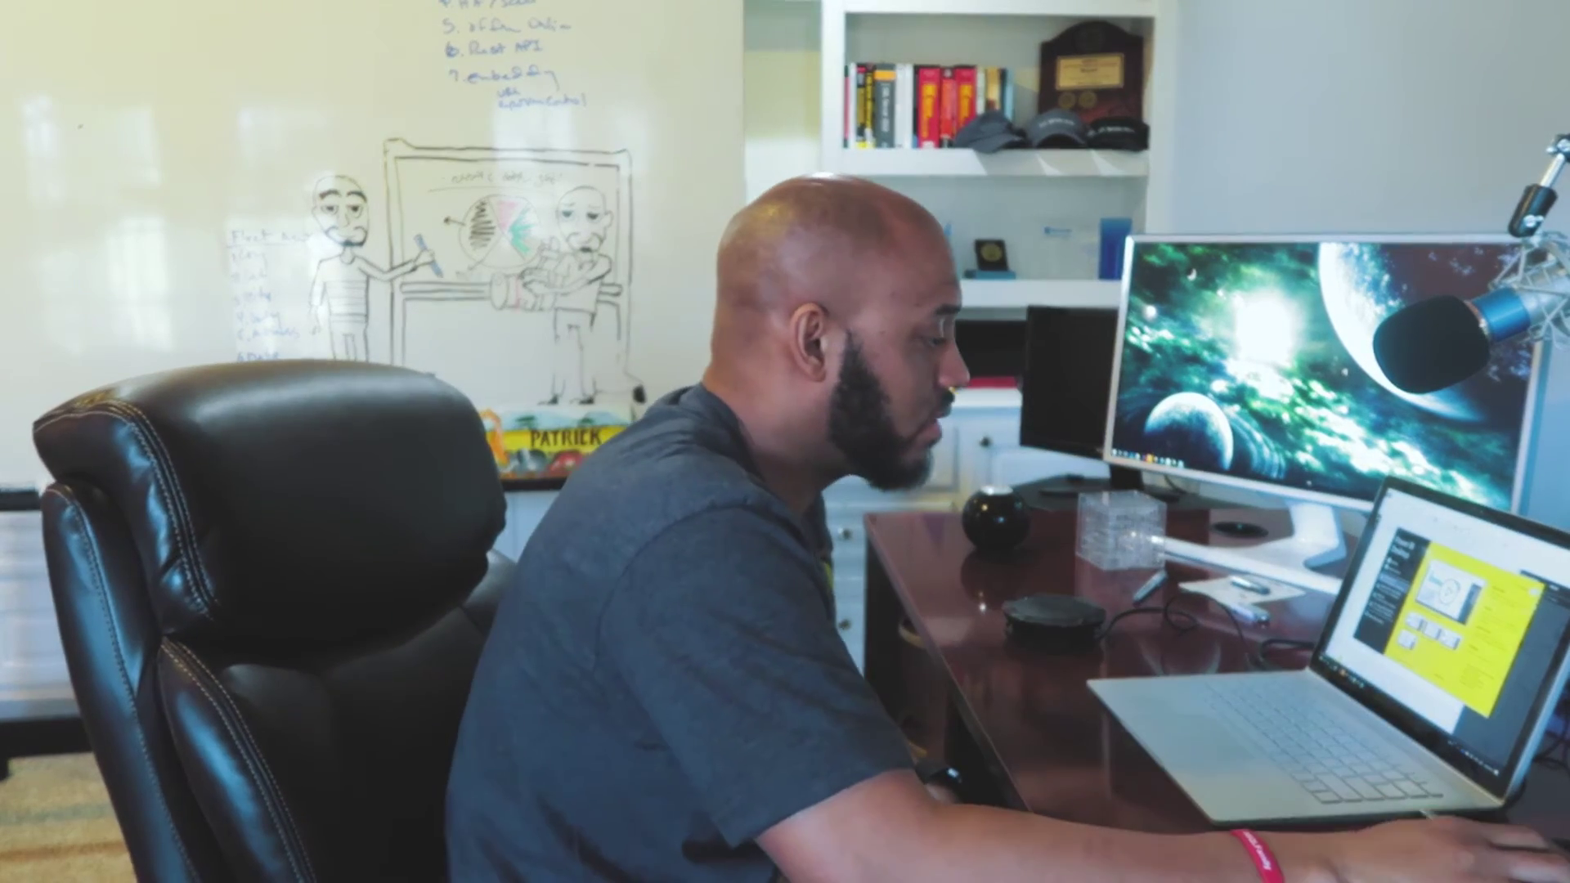
{"action": "key", "text": "Escape"}
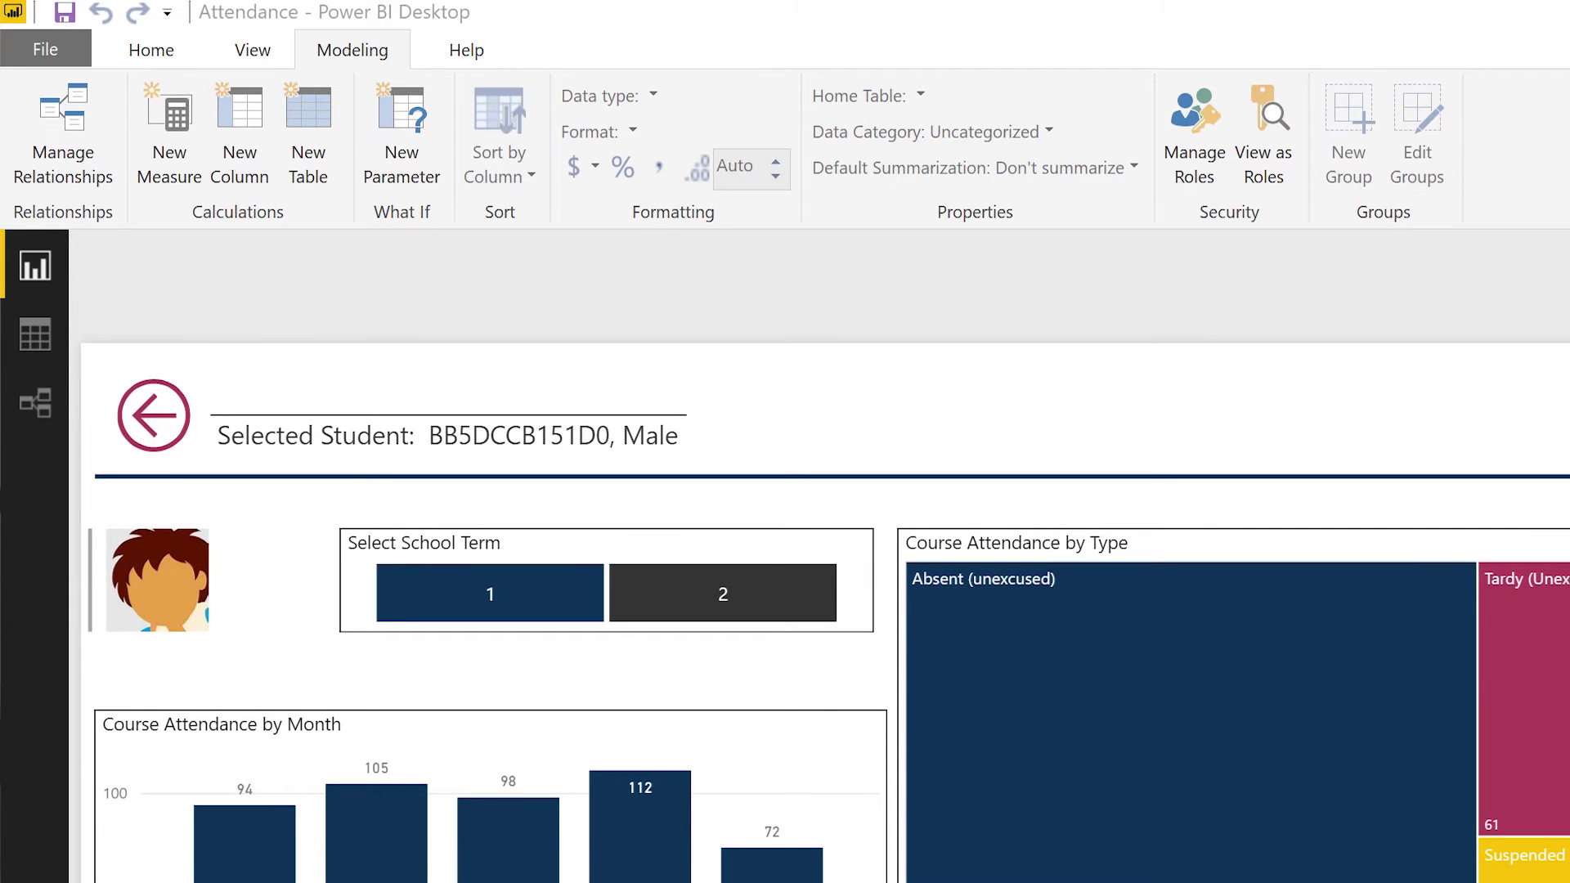
Step: In a new blank report, choose Get Data > Power BI service as the data source
{"action": "left_click", "coordinate": [1134, 416]}
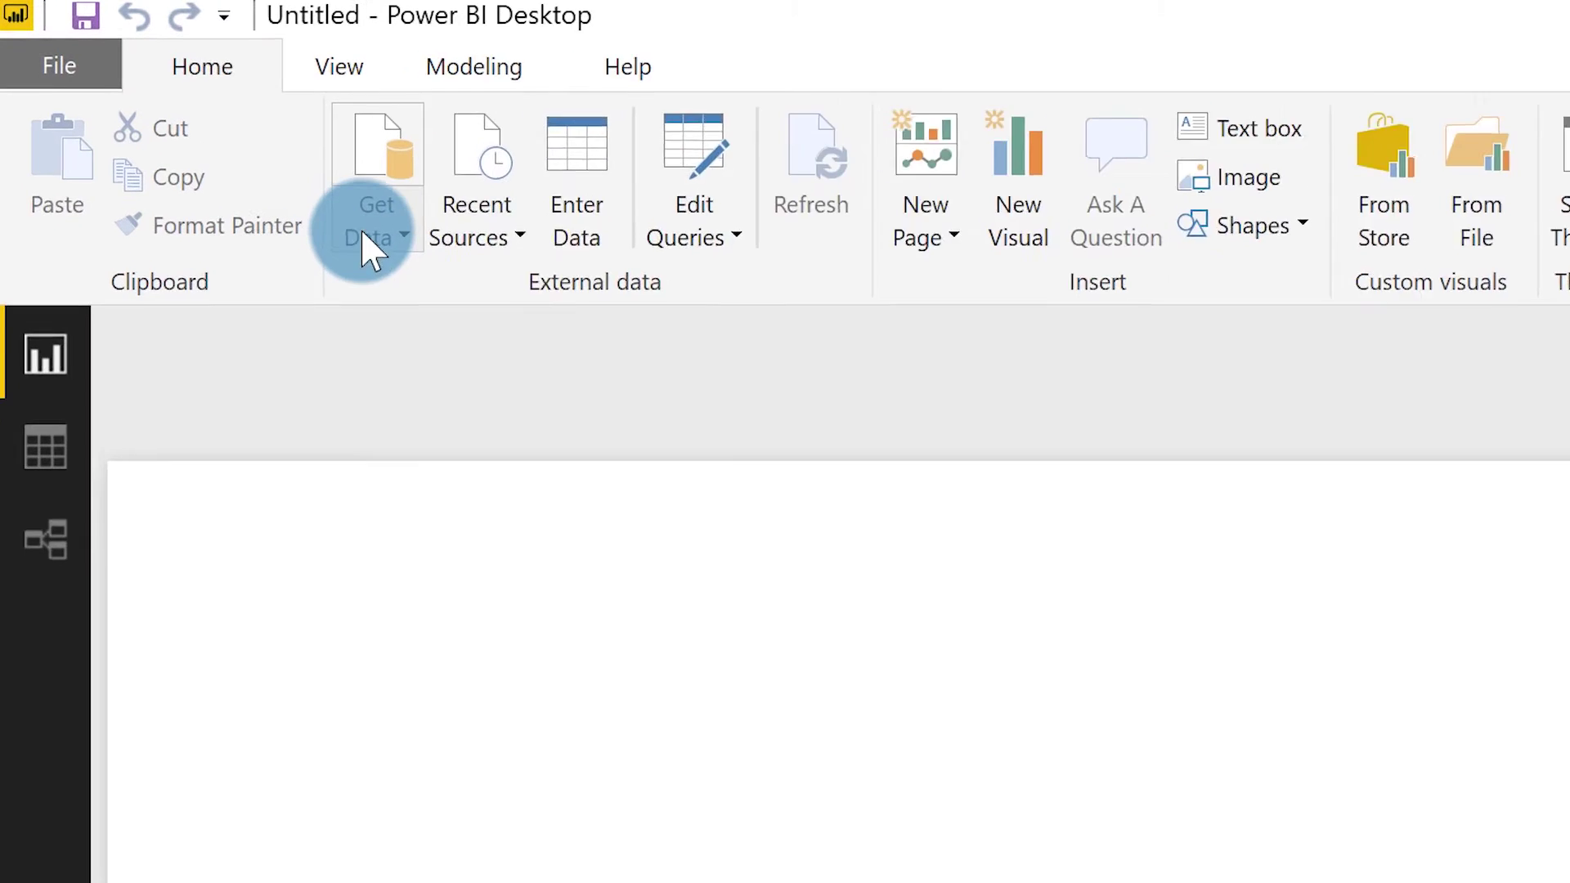
{"action": "left_click", "coordinate": [274, 178]}
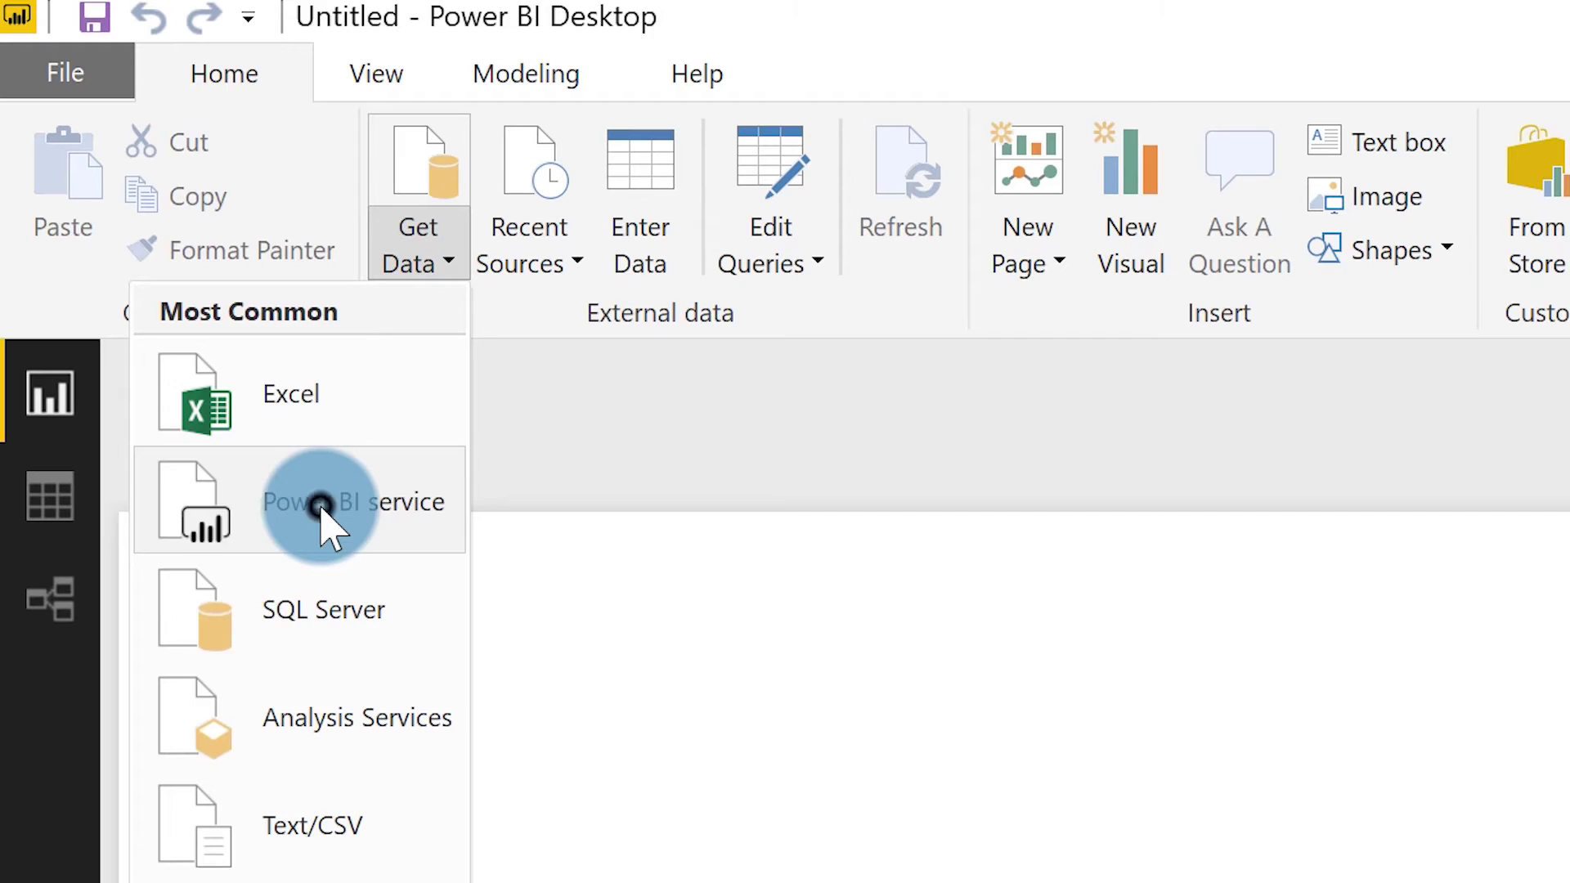
{"action": "left_click", "coordinate": [320, 505]}
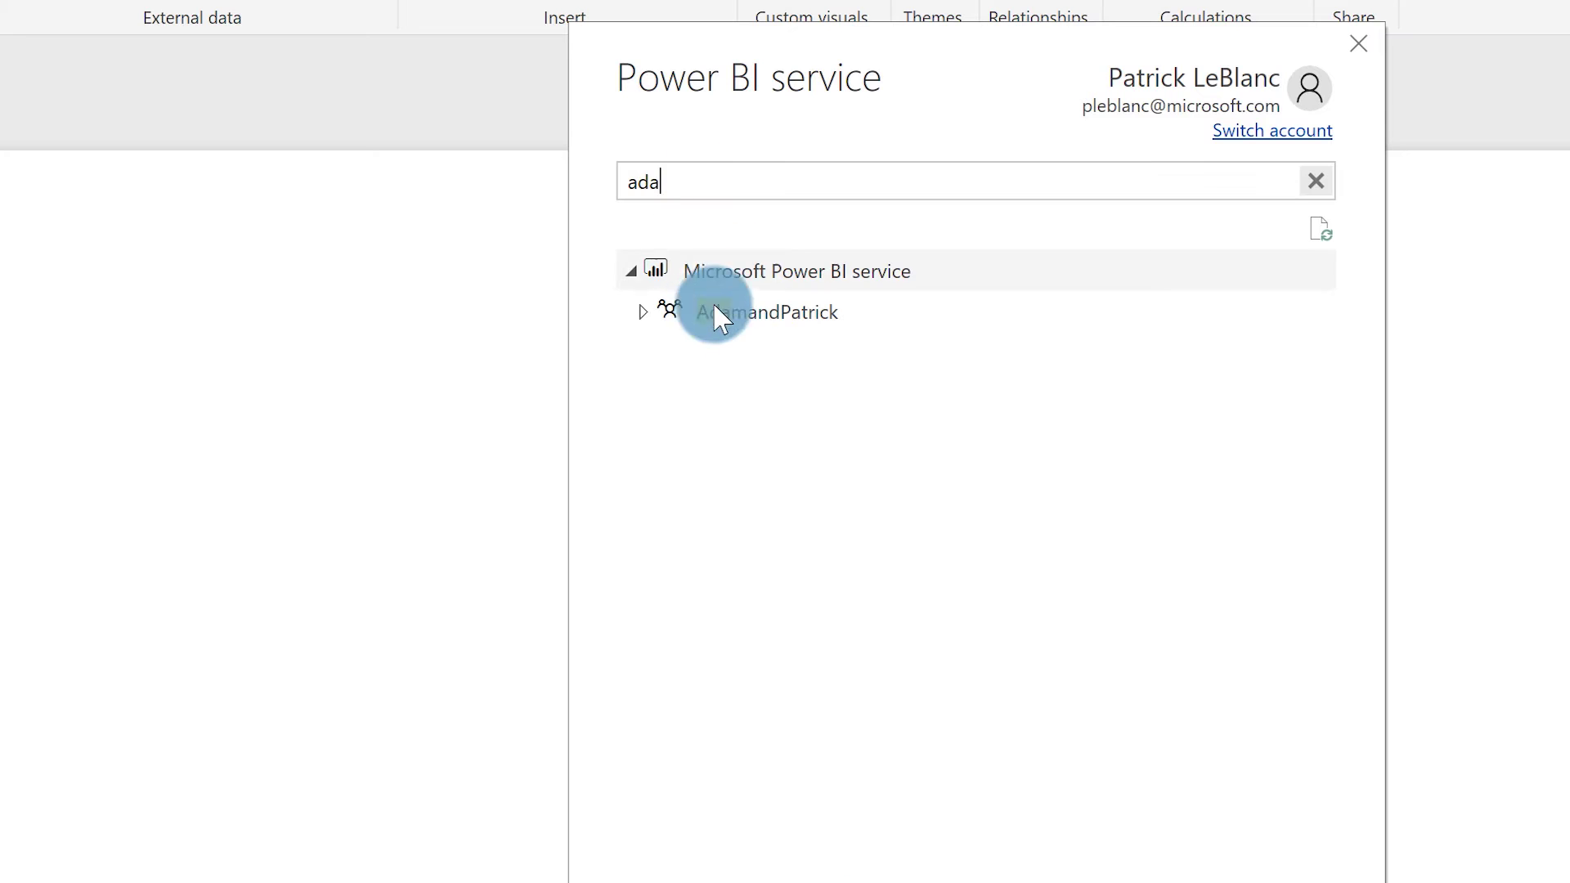
Step: Expand the shared workspace and load its Attendance dataset as a live connection
{"action": "left_click", "coordinate": [642, 313]}
{"action": "scroll", "coordinate": [815, 482], "scroll_direction": "down", "scroll_amount": 10}
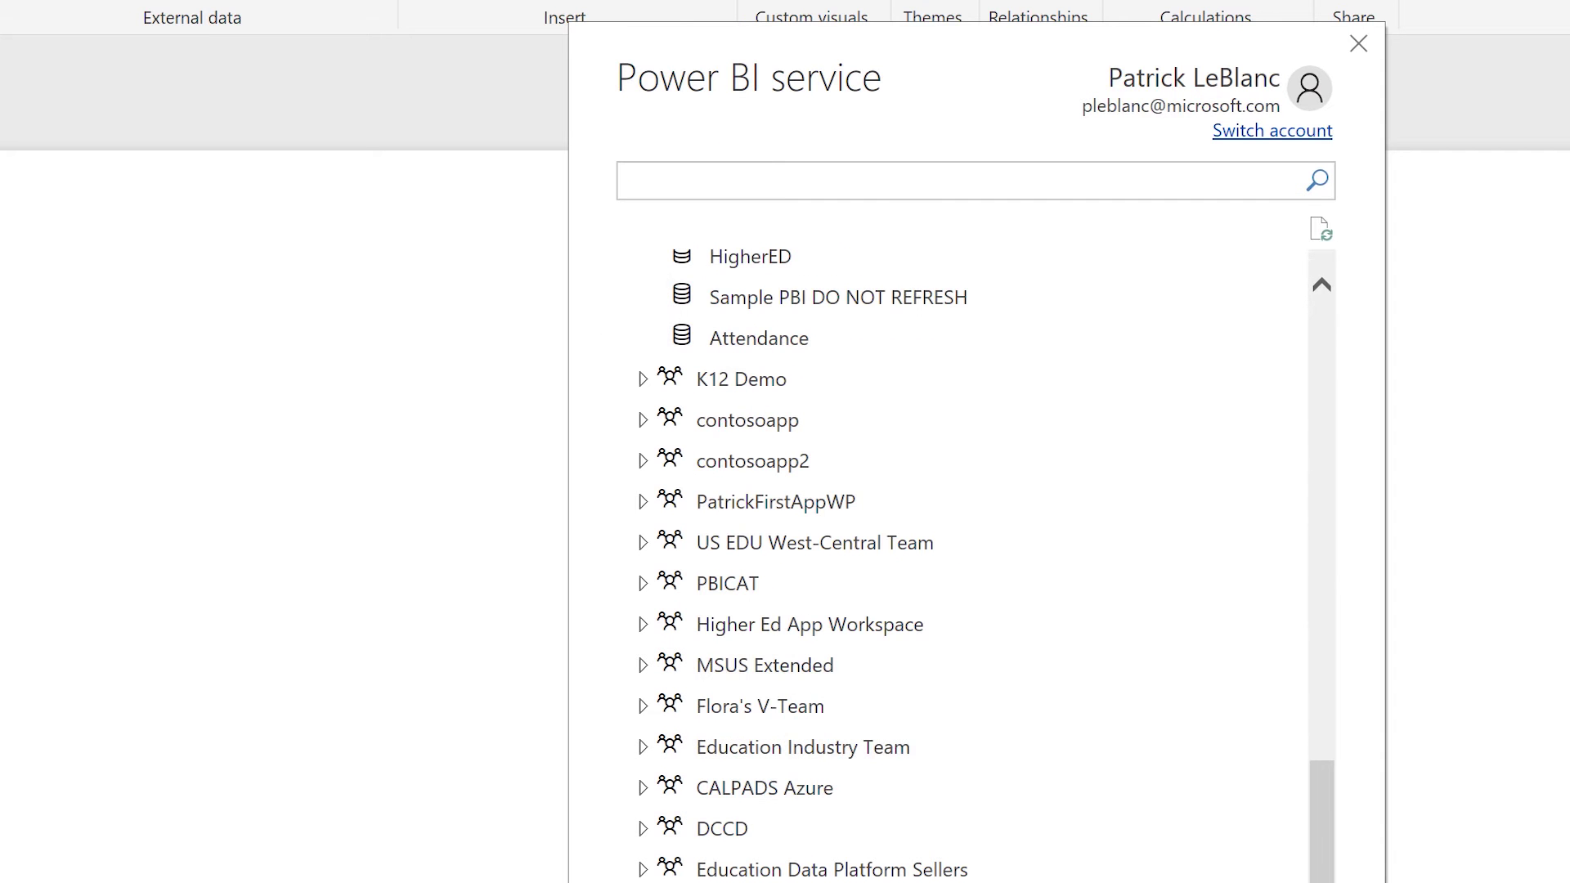
{"action": "scroll", "coordinate": [929, 743], "scroll_direction": "up", "scroll_amount": 8}
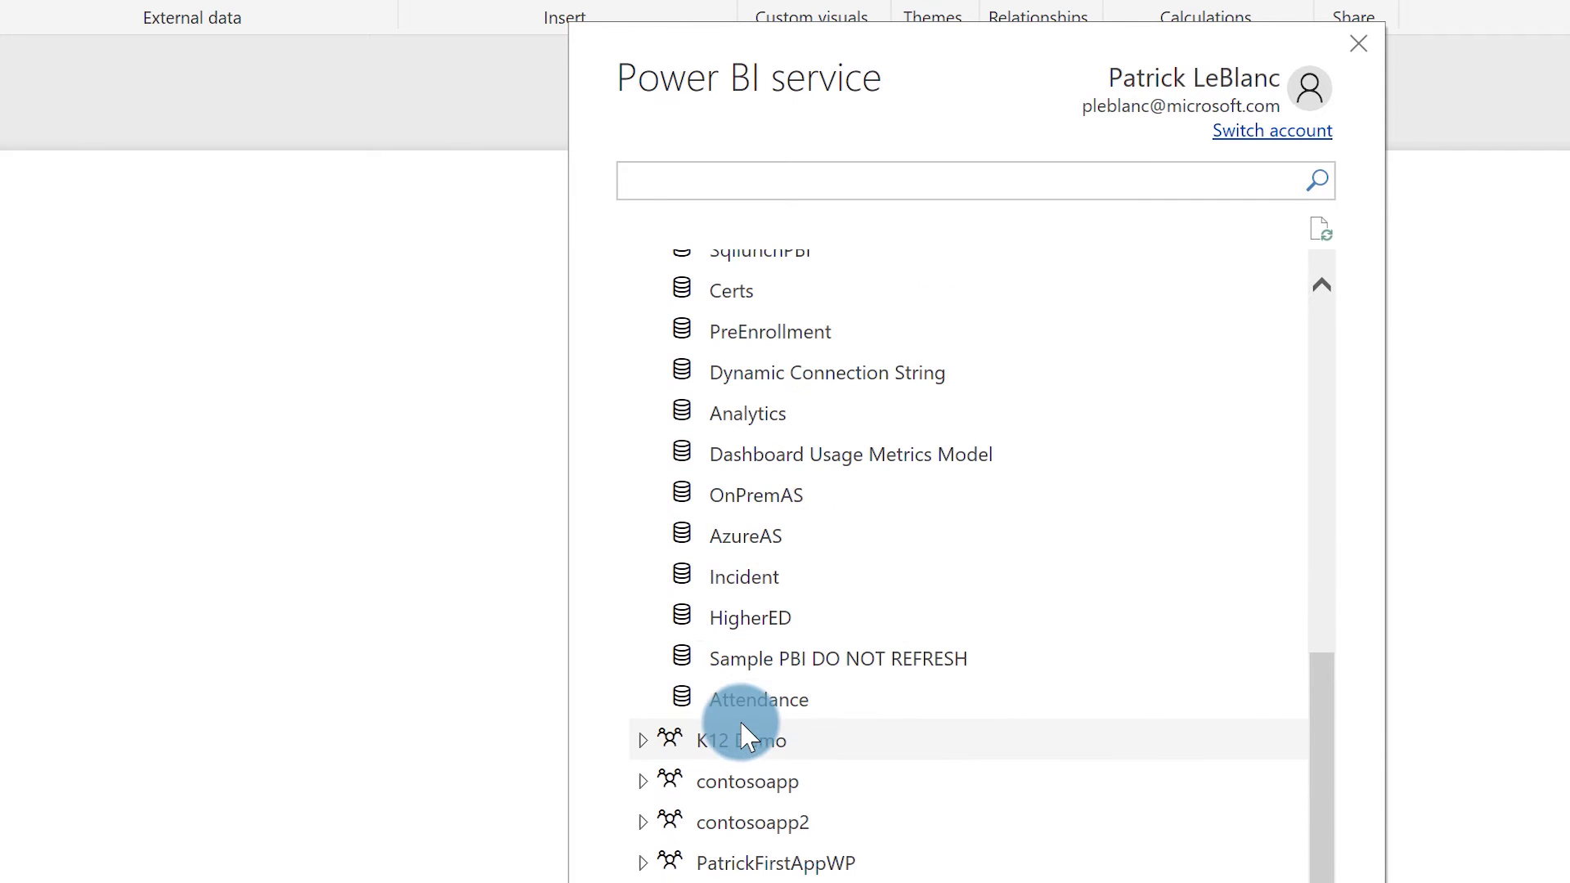
{"action": "left_click", "coordinate": [740, 703]}
{"action": "left_click", "coordinate": [740, 703]}
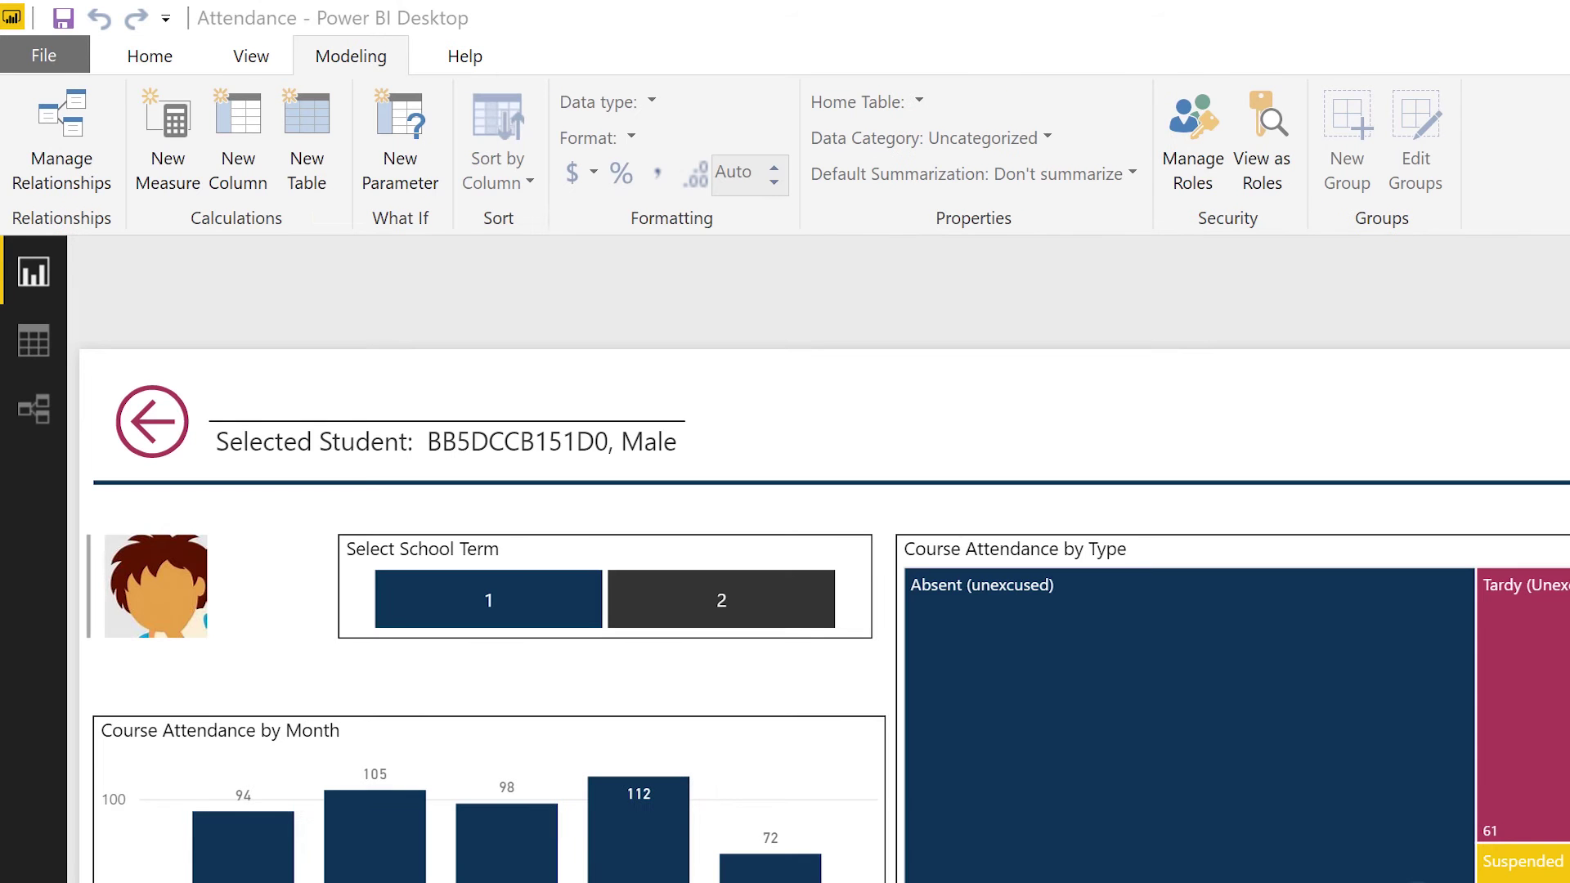
Step: Create the measure Incidents = COUNTROWS('Daily Incident')
{"action": "left_click", "coordinate": [299, 143]}
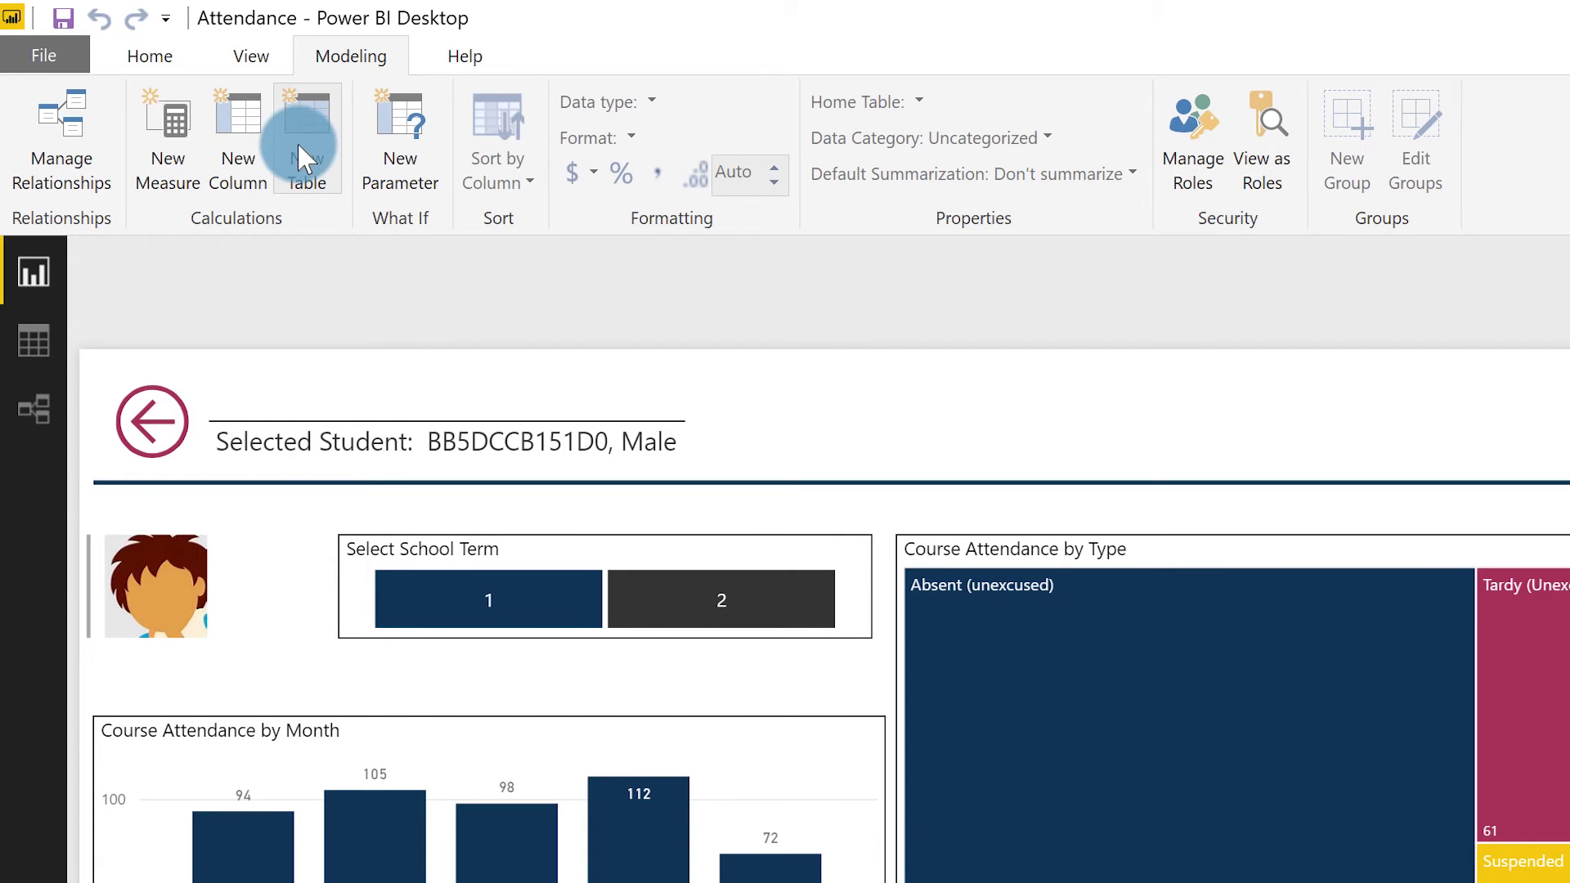
{"action": "left_click", "coordinate": [158, 134]}
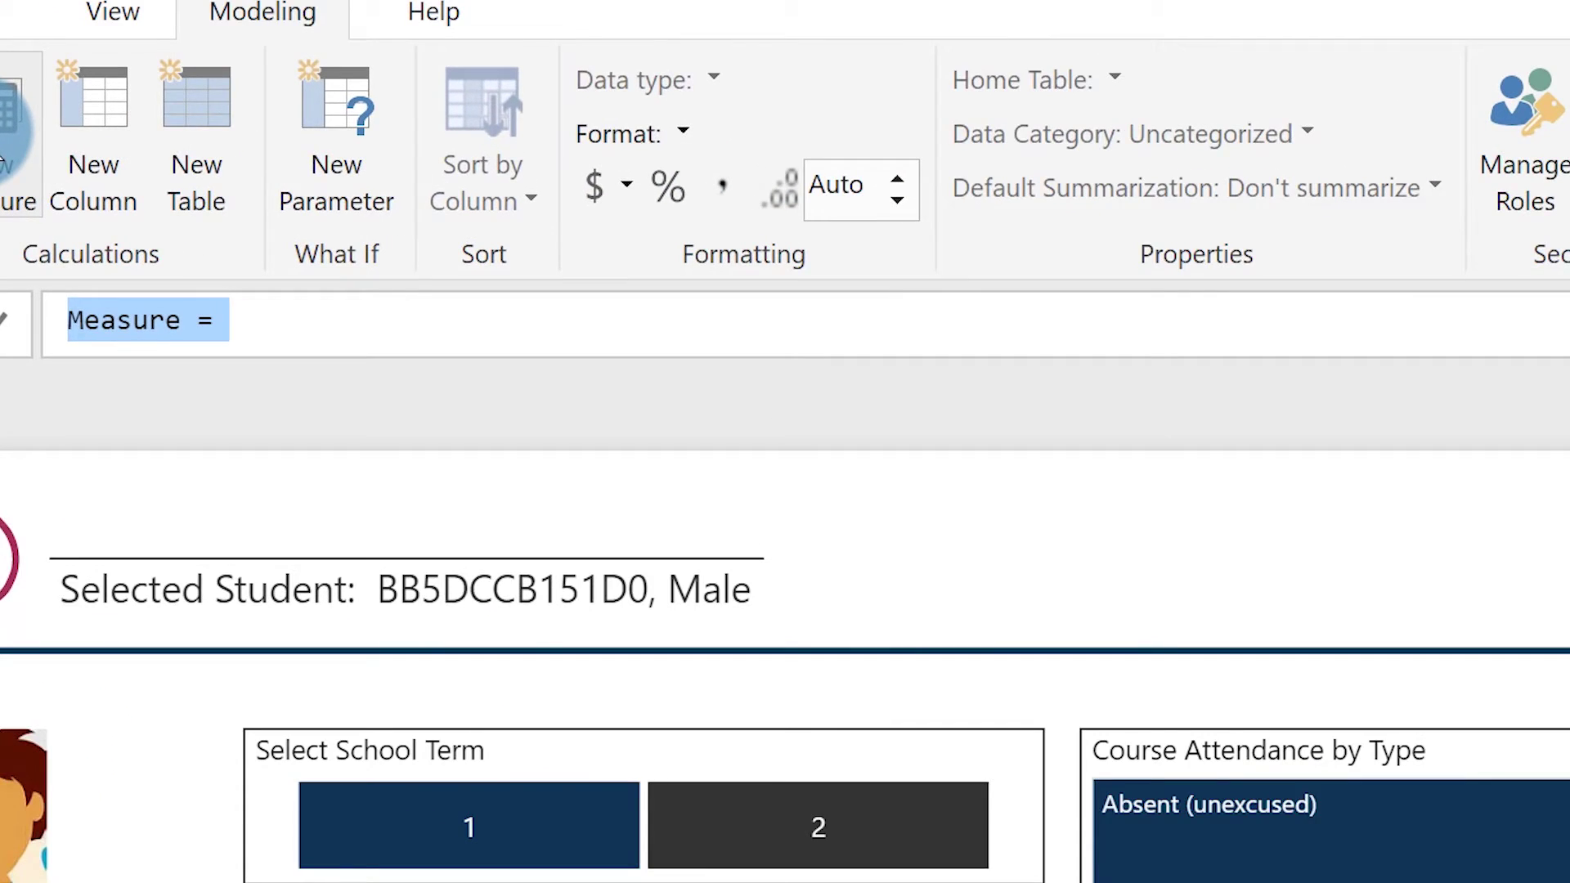
{"action": "type", "text": "Incide"}
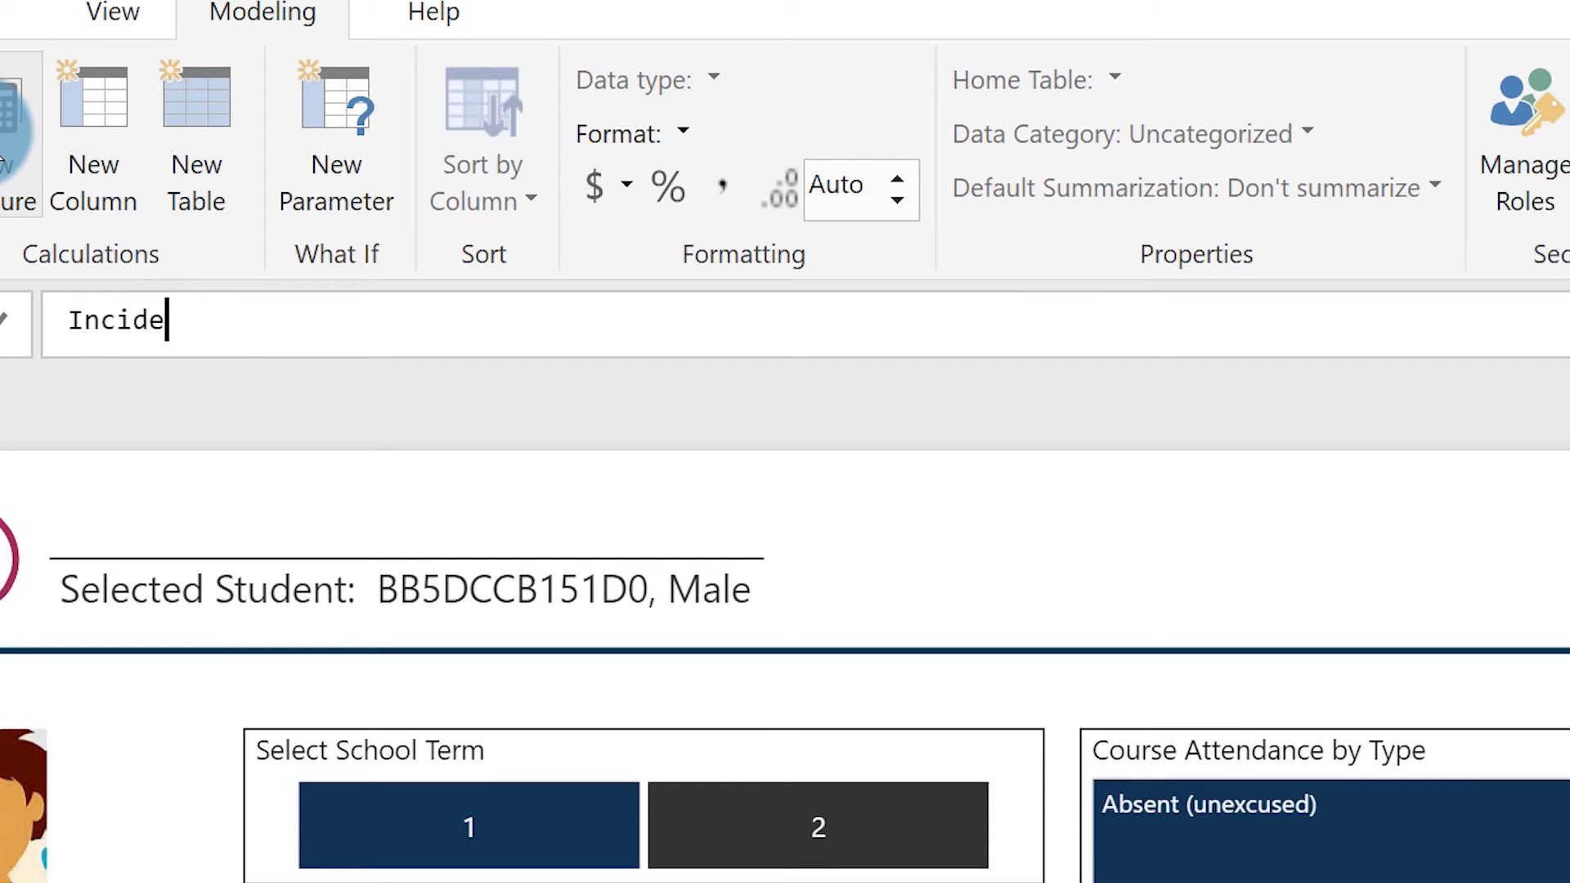
{"action": "type", "text": "nts = countr"}
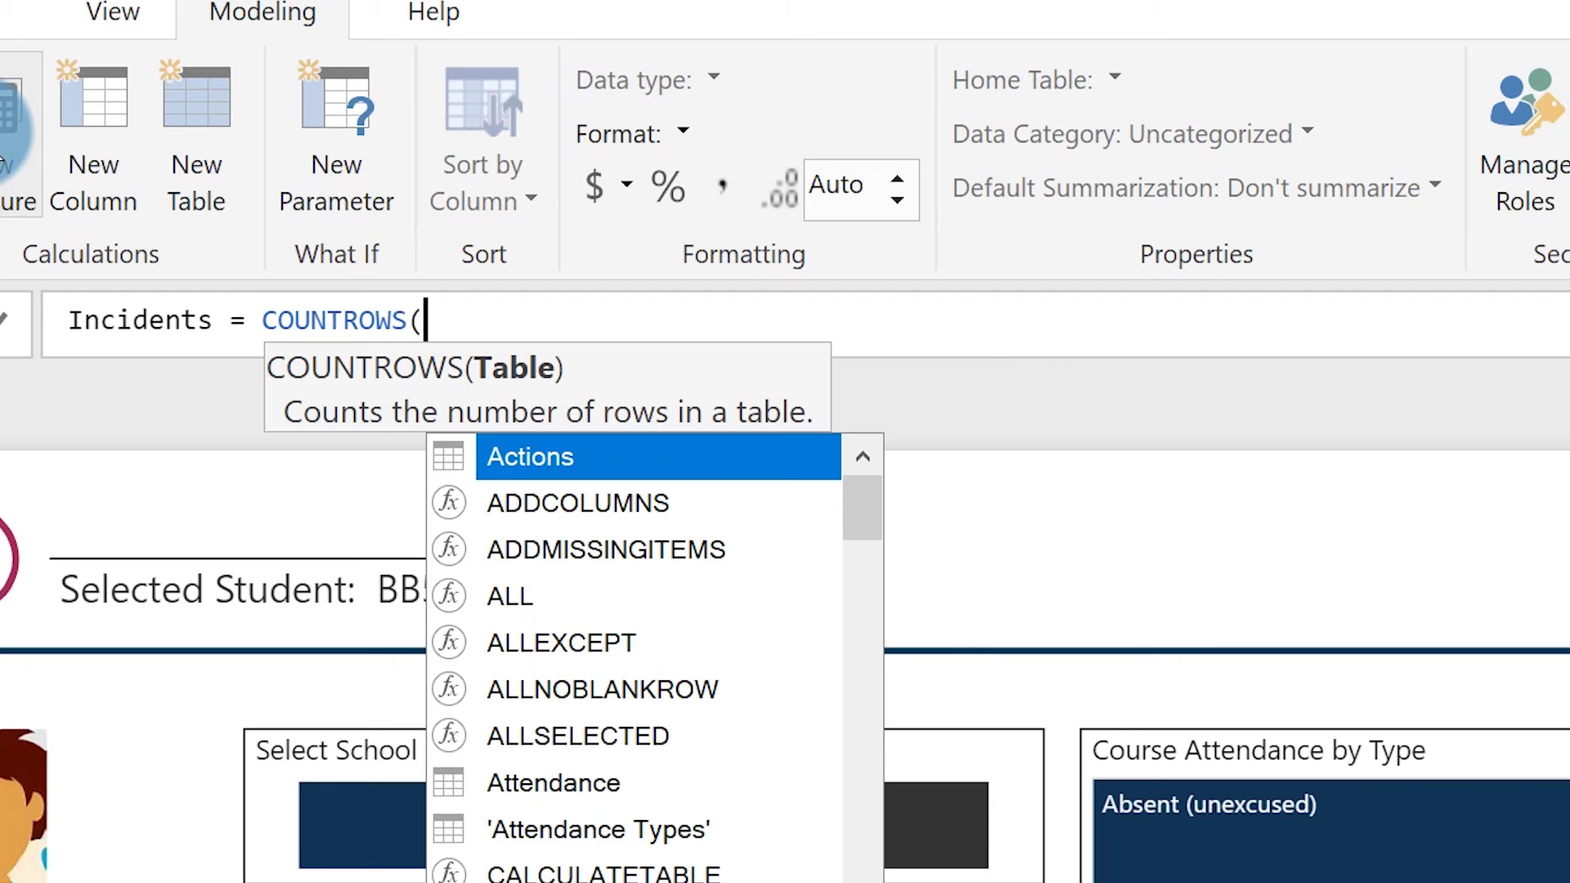
{"action": "type", "text": "da"}
{"action": "key", "text": "Tab"}
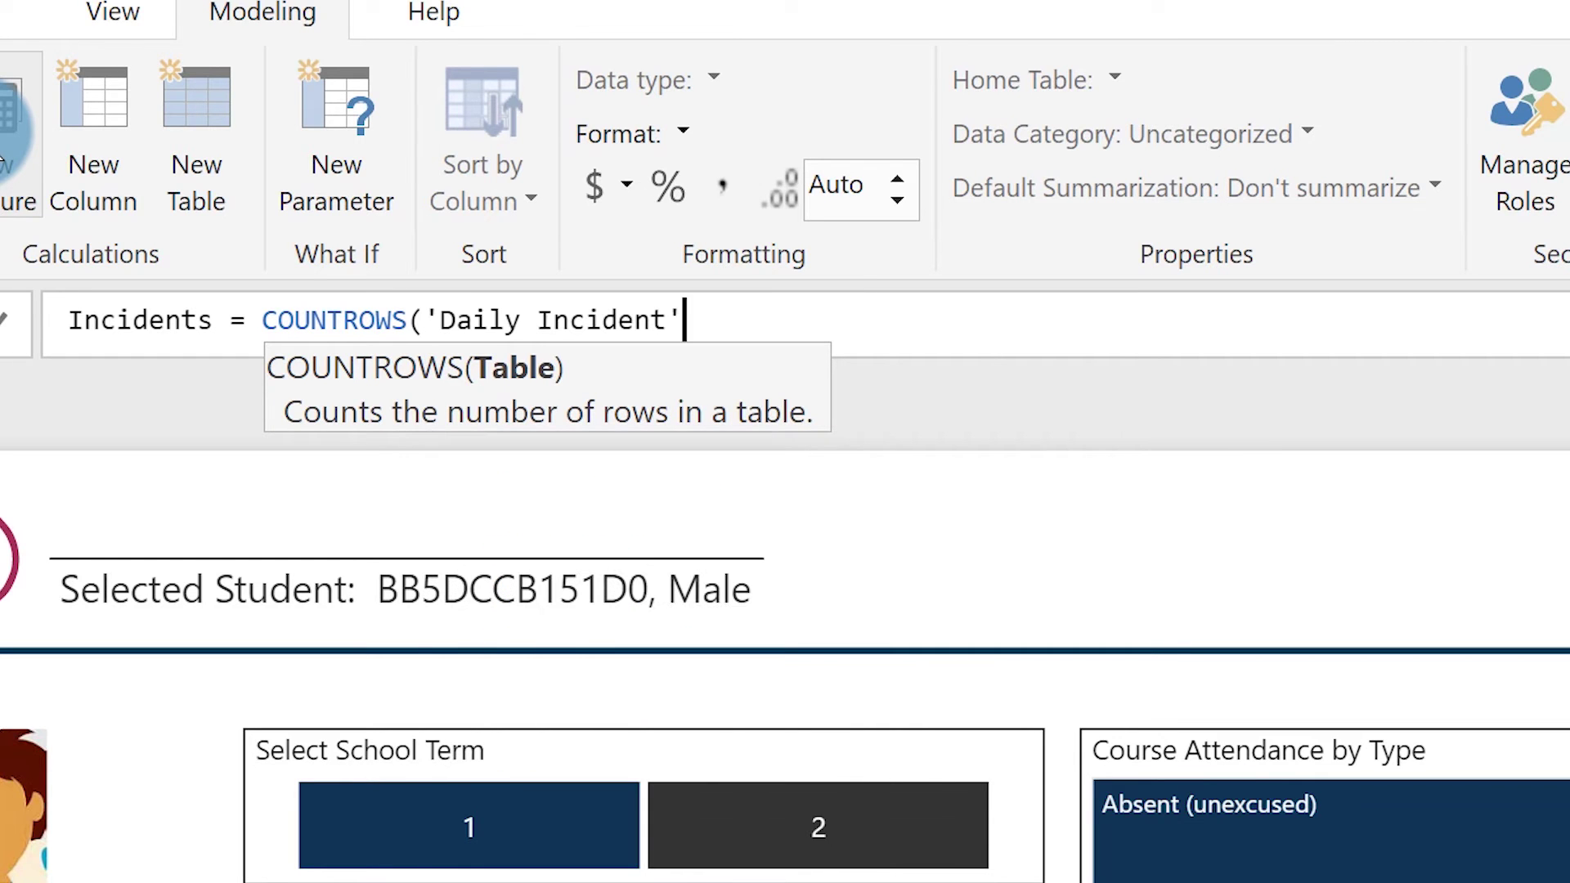
{"action": "type", "text": ")"}
{"action": "key", "text": "Return"}
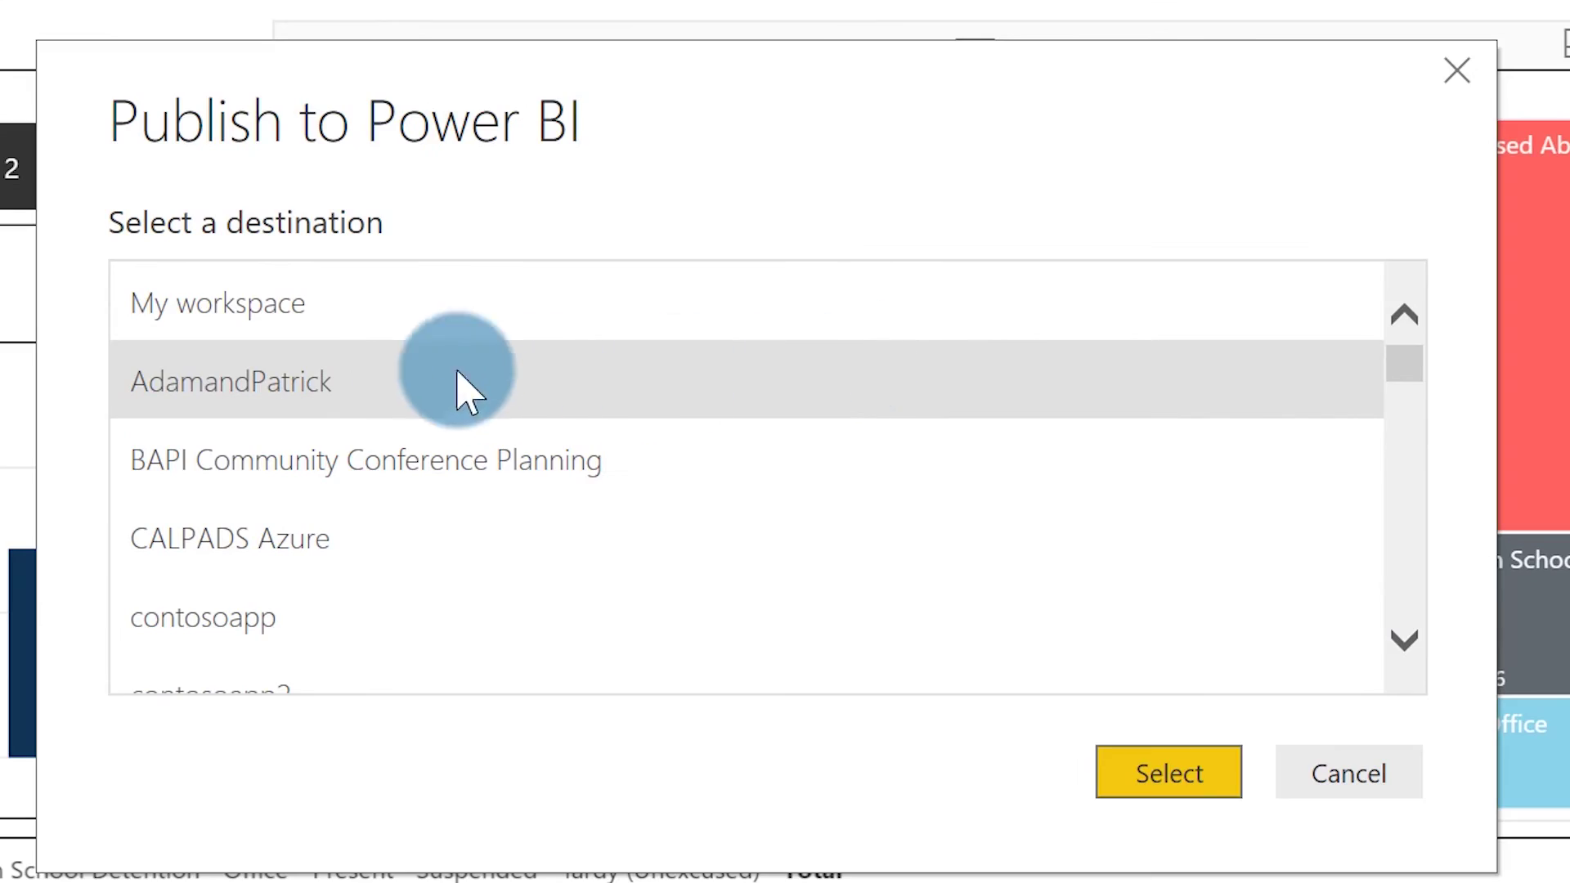
Step: Choose the shared workspace as destination and confirm replacing the existing Attendance dataset
{"action": "left_click", "coordinate": [409, 364]}
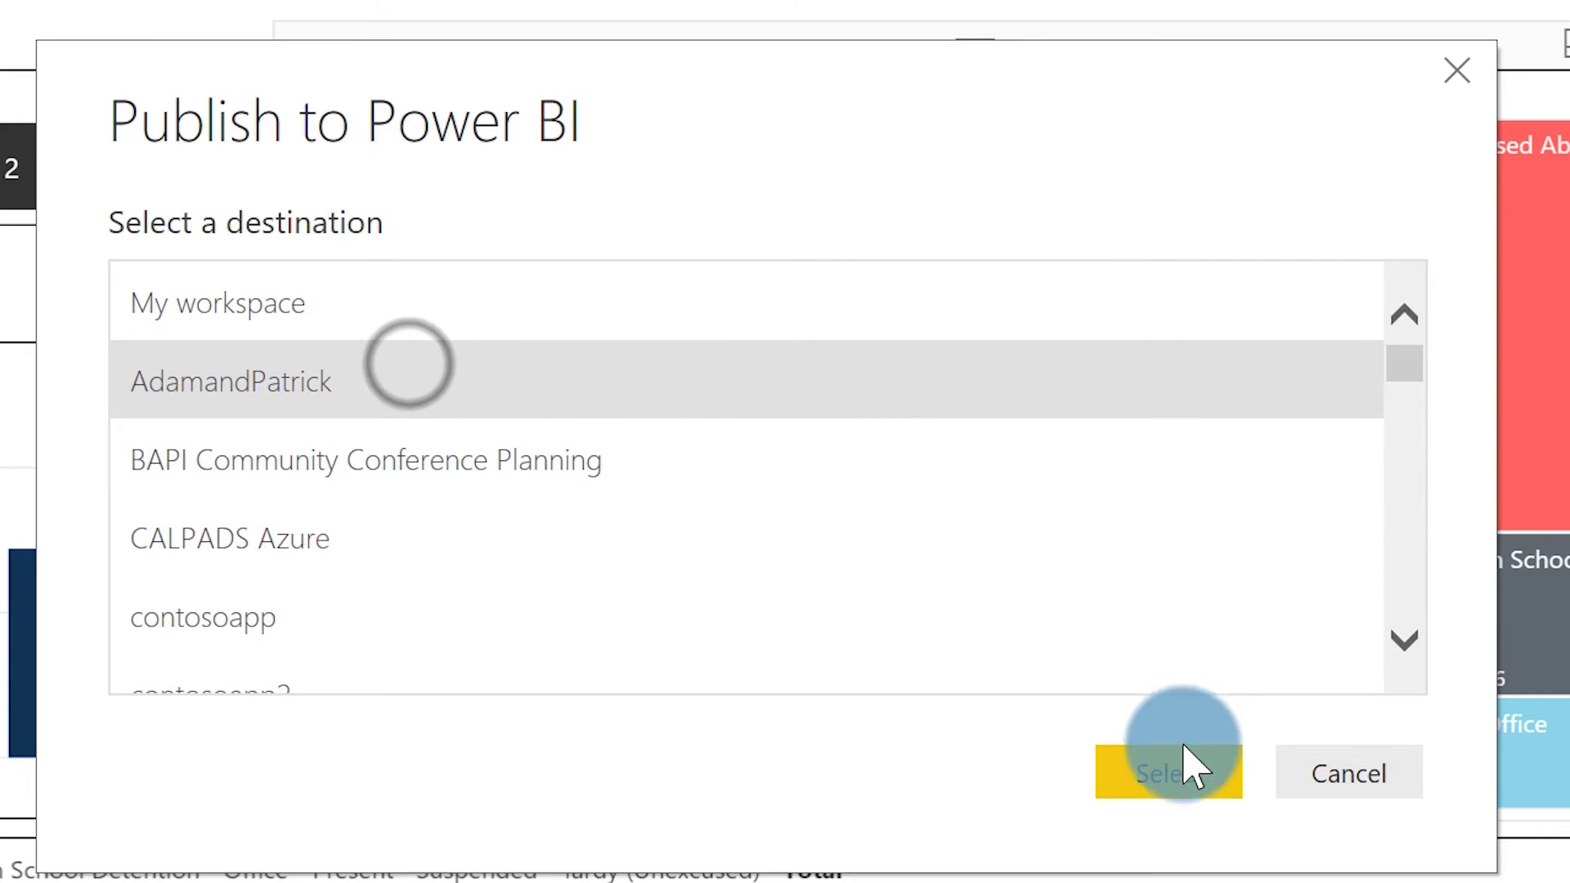
{"action": "left_click", "coordinate": [1187, 748]}
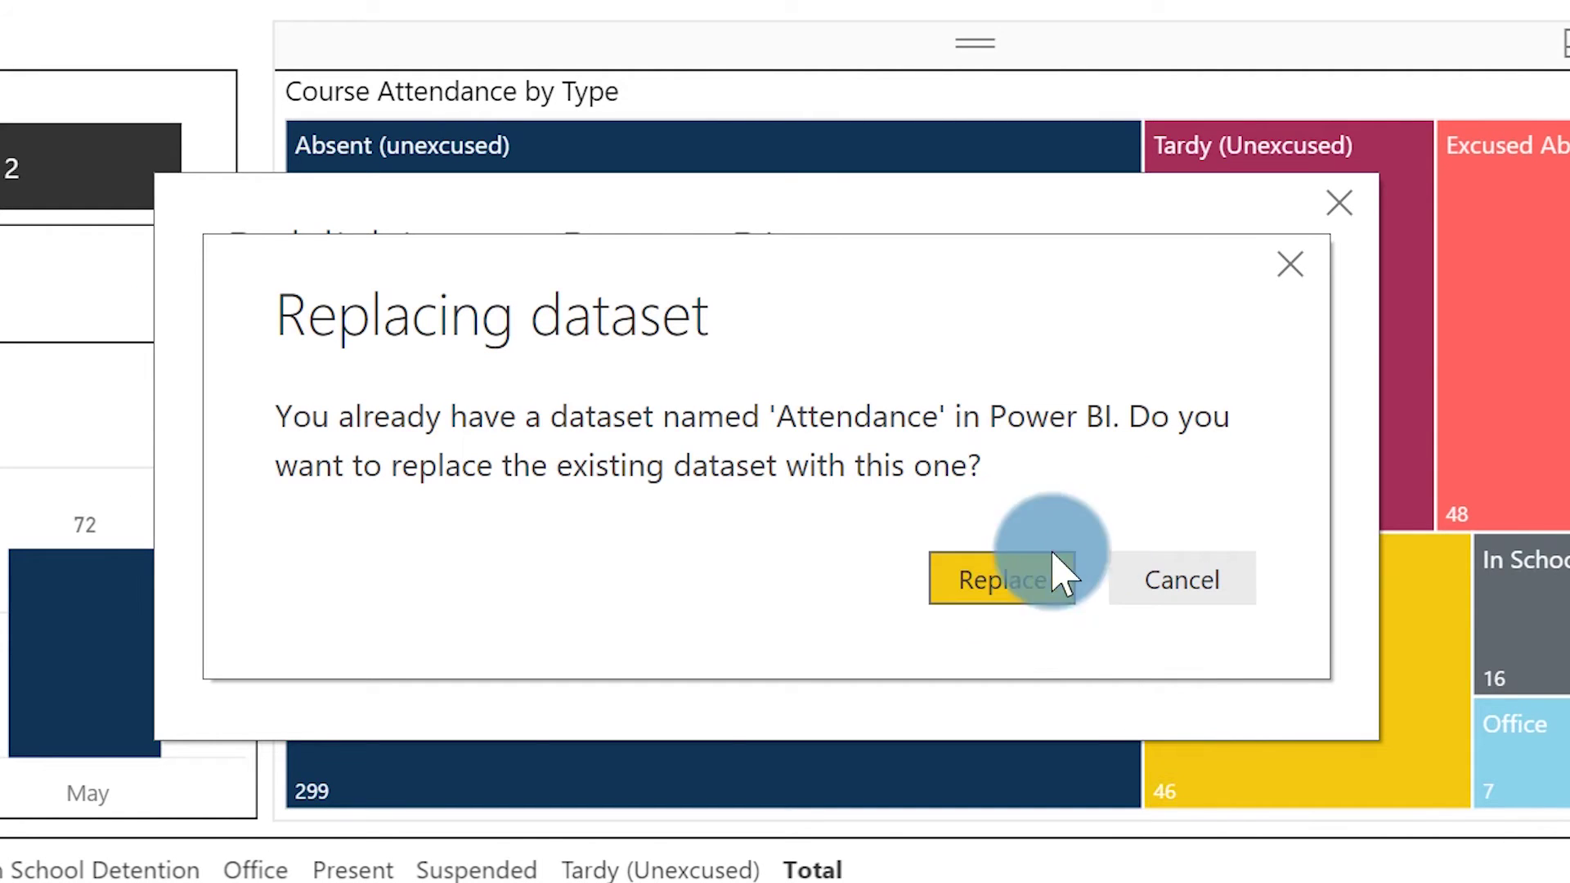
{"action": "left_click", "coordinate": [999, 583]}
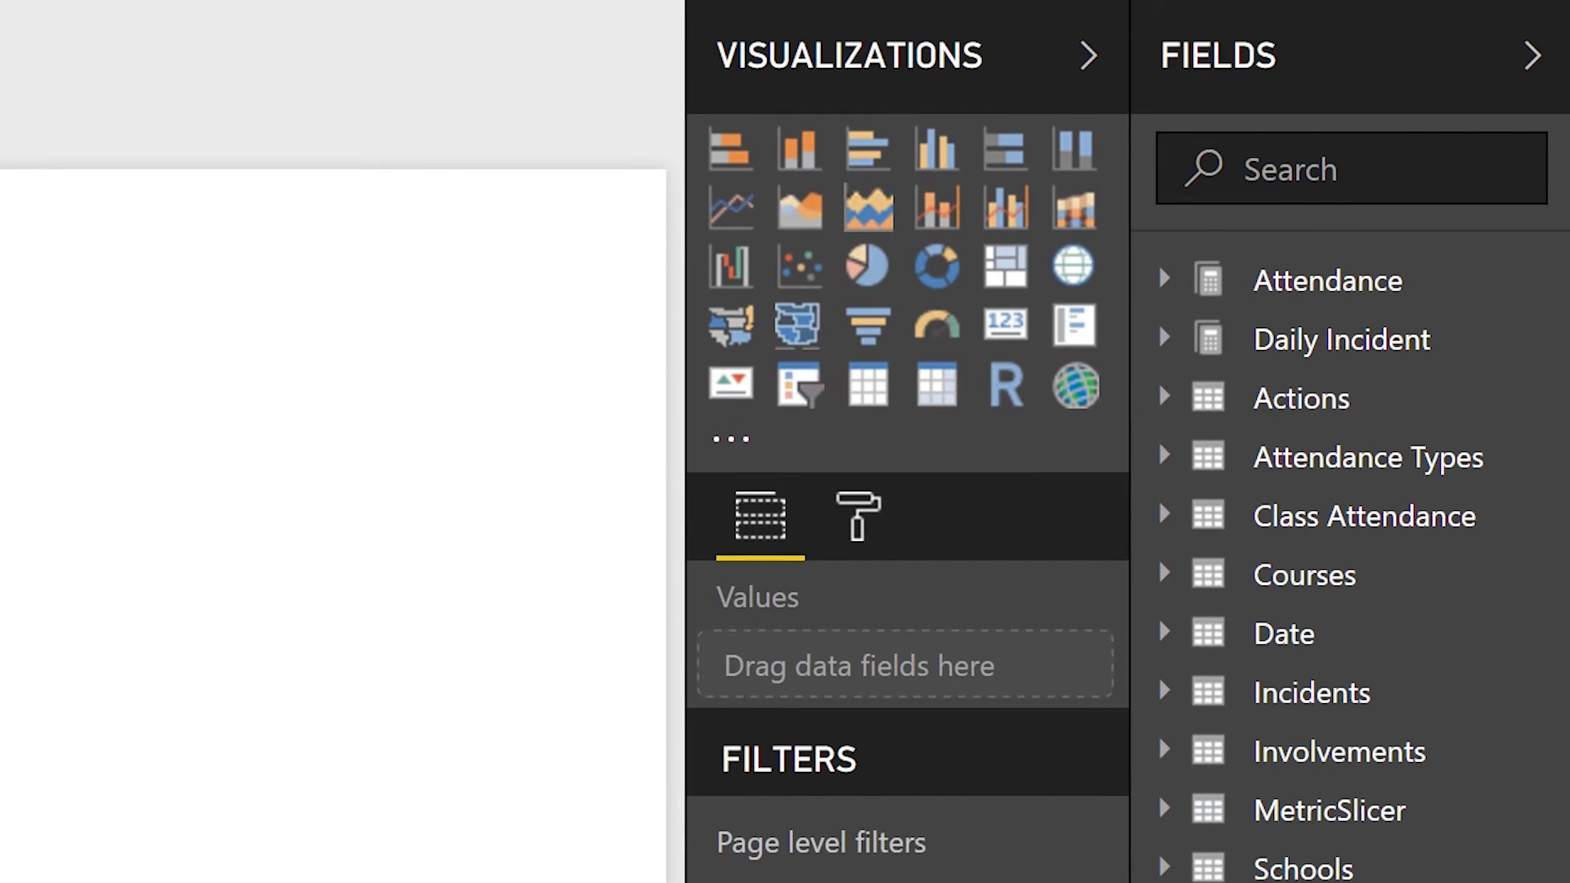
Step: Expand Daily Incident in the Fields pane and select the new Incidents measure beside Total Incidents
{"action": "left_click", "coordinate": [79, 221]}
{"action": "left_click", "coordinate": [967, 338]}
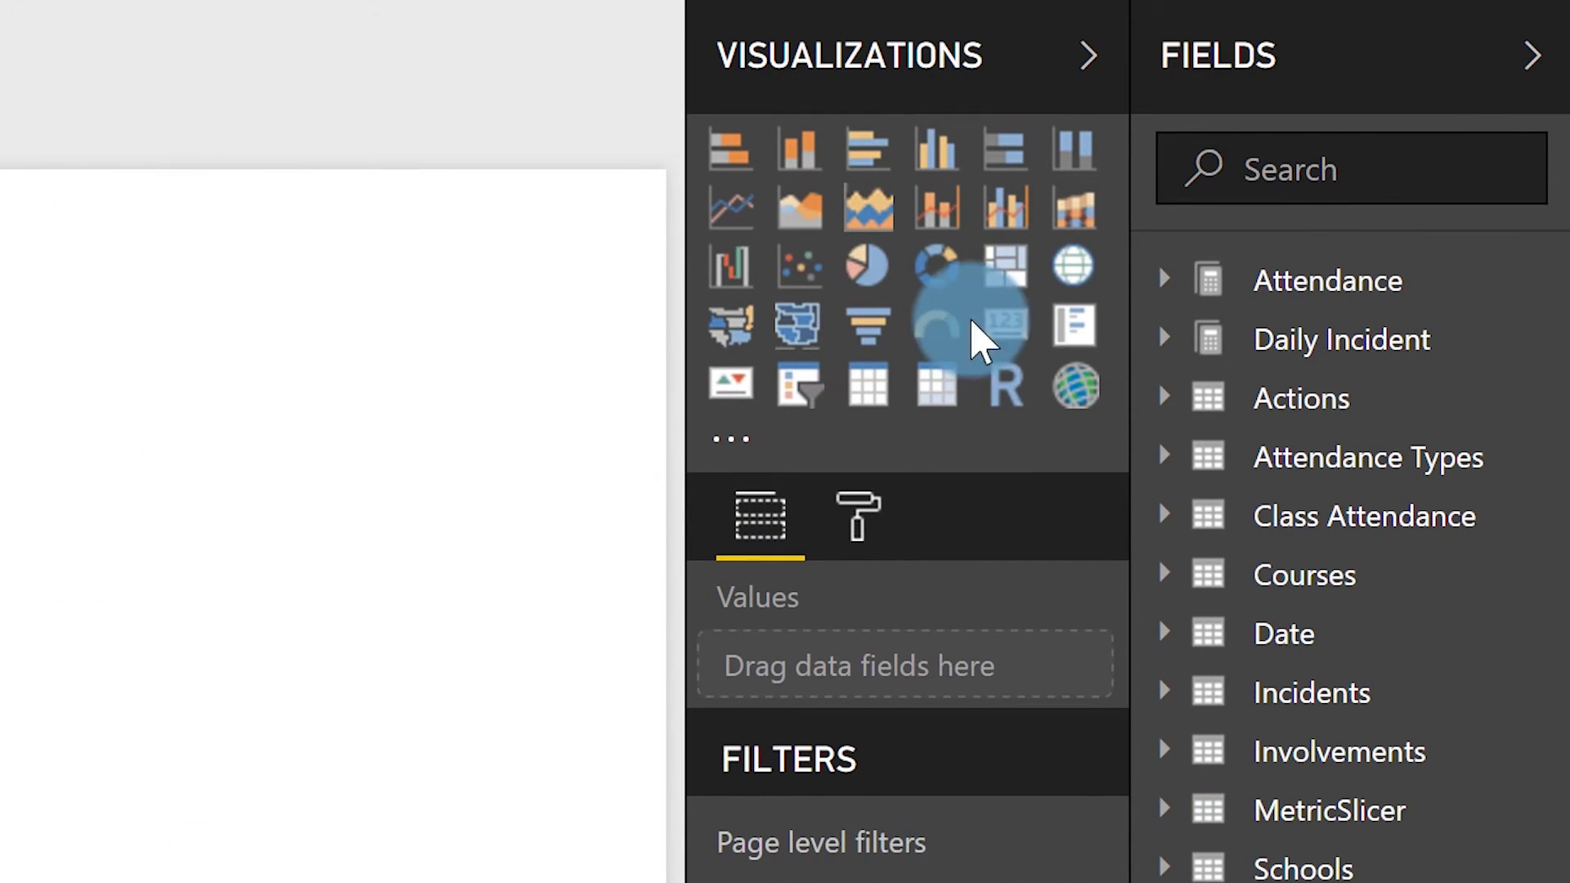
{"action": "left_click", "coordinate": [1165, 338]}
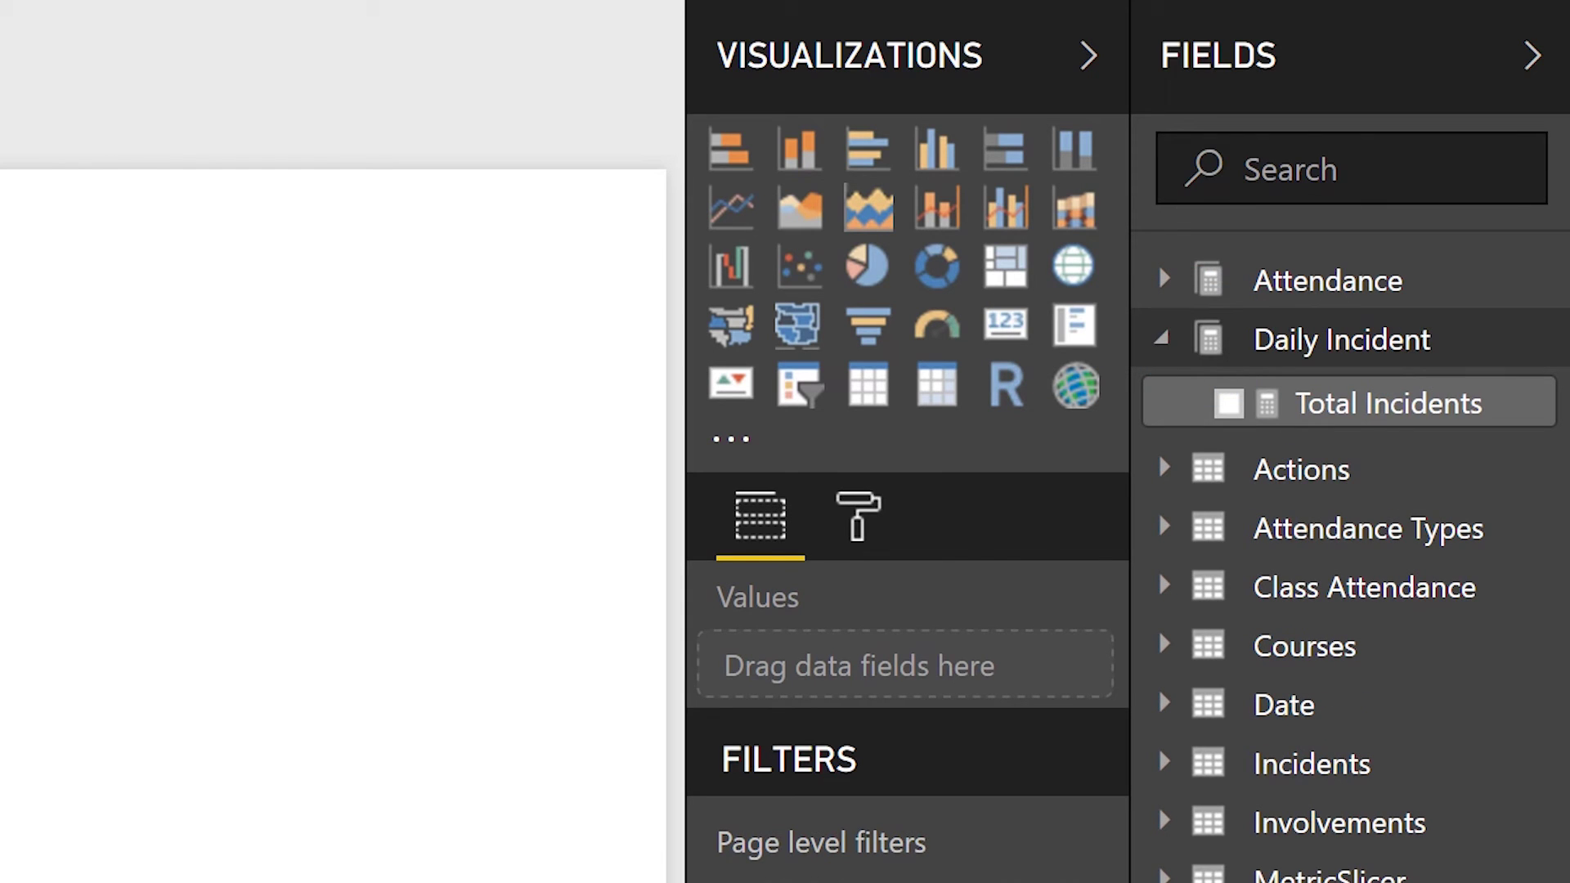
{"action": "left_click", "coordinate": [1251, 478]}
{"action": "left_click", "coordinate": [1389, 417]}
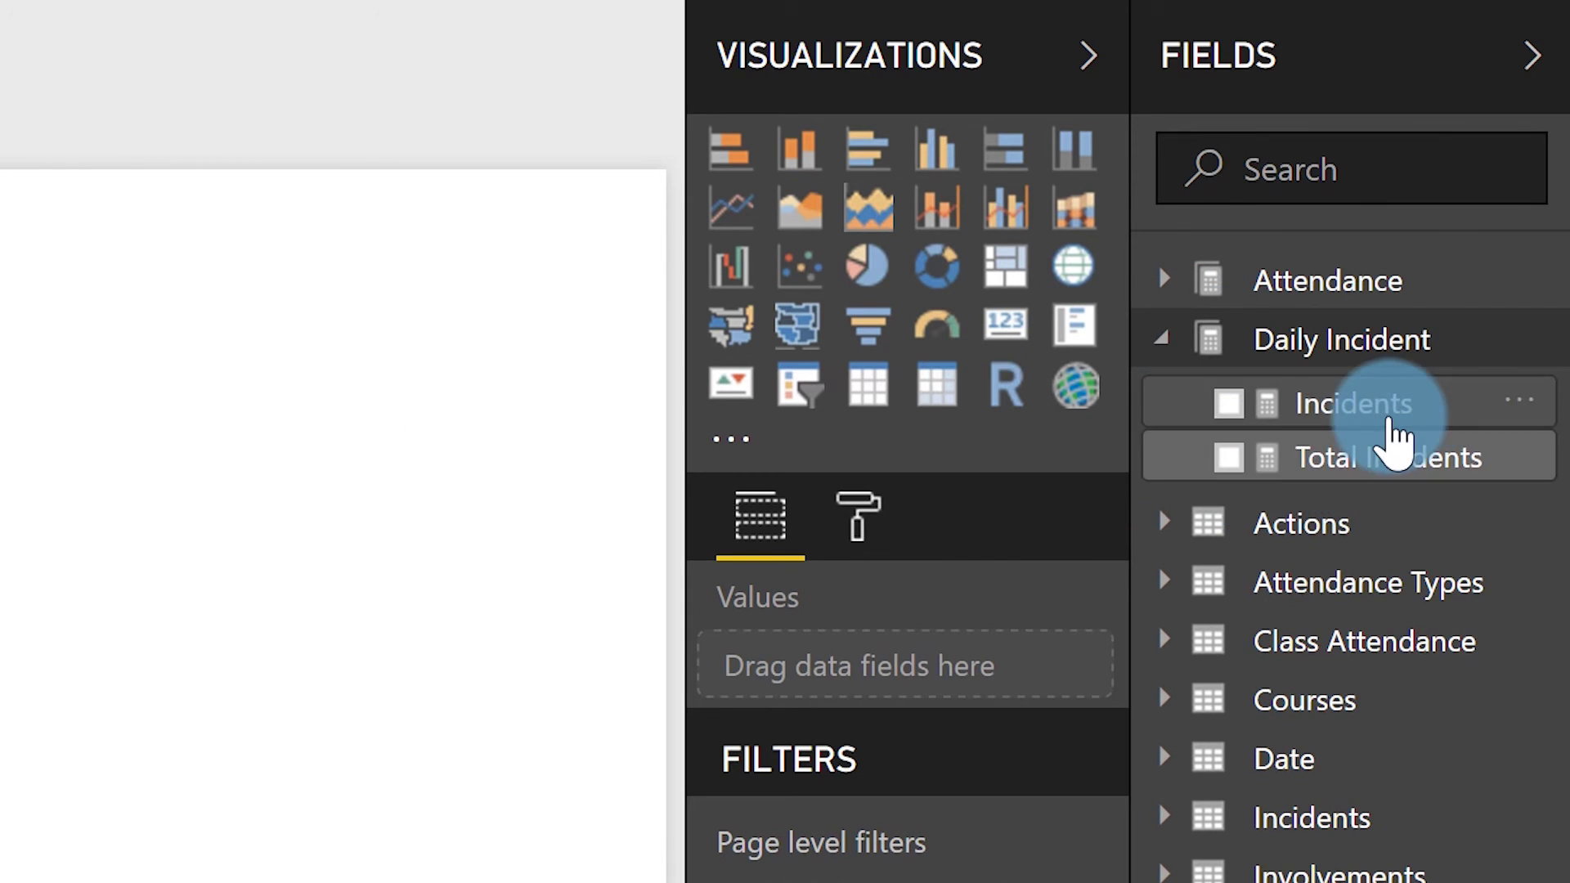